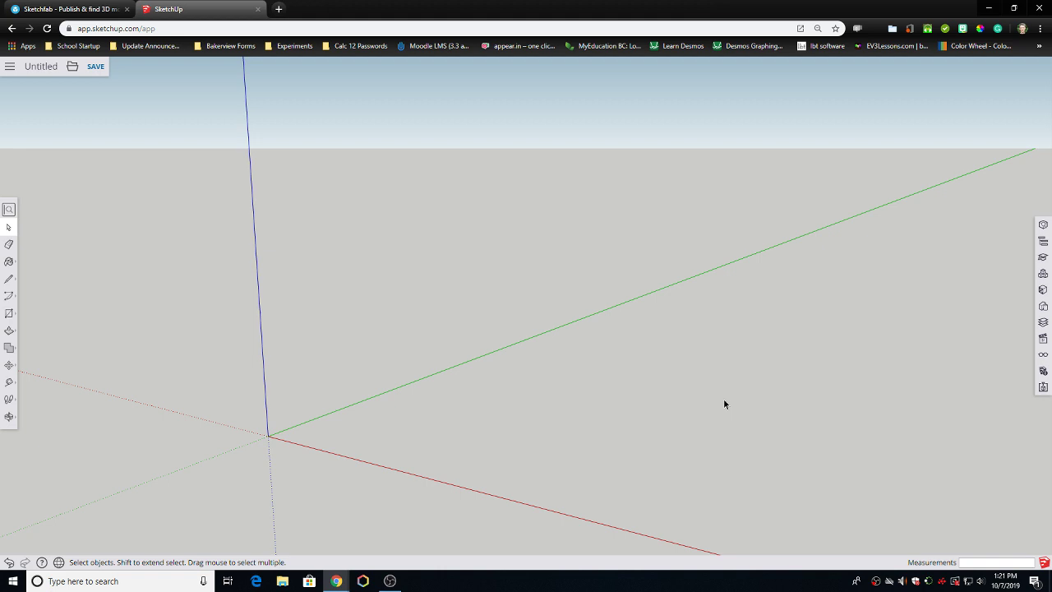
# - Draw a 10m by 20m rectangle from the origin and orbit to frame it
pyautogui.press('r')
pyautogui.click(269, 435)
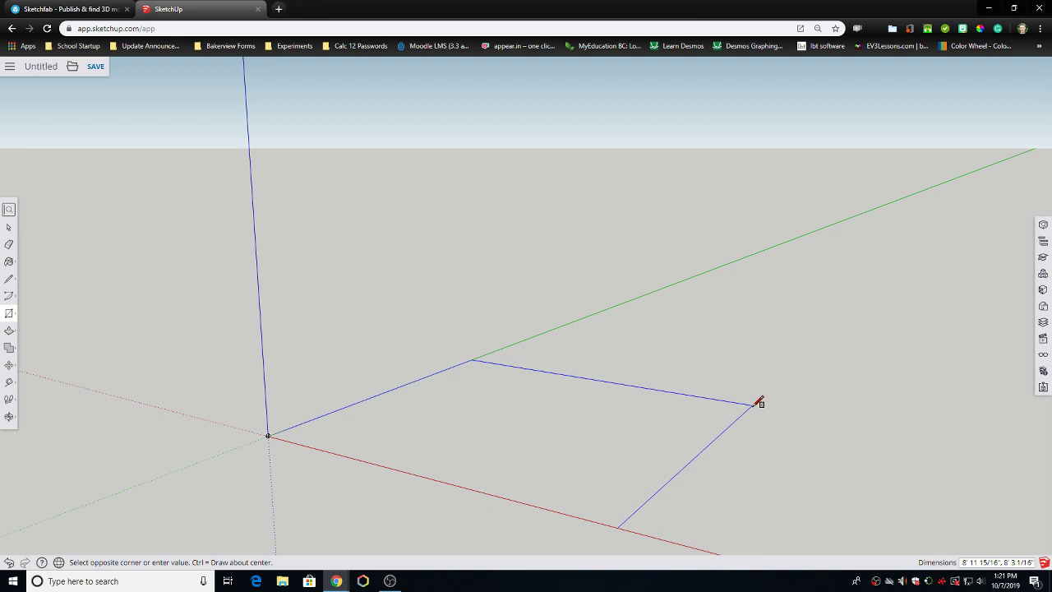
pyautogui.write('10m,20m')
pyautogui.press('Return')
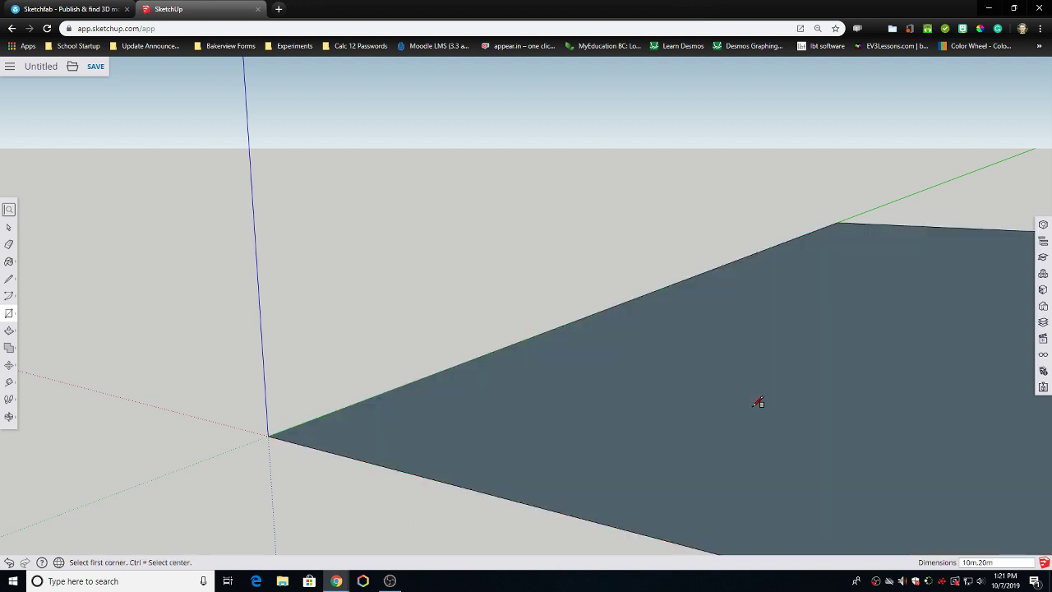
pyautogui.scroll(-2, 757, 402)
pyautogui.moveTo(758, 409); pyautogui.dragTo(833, 409, button='middle')
pyautogui.scroll(-3, 402, 361)
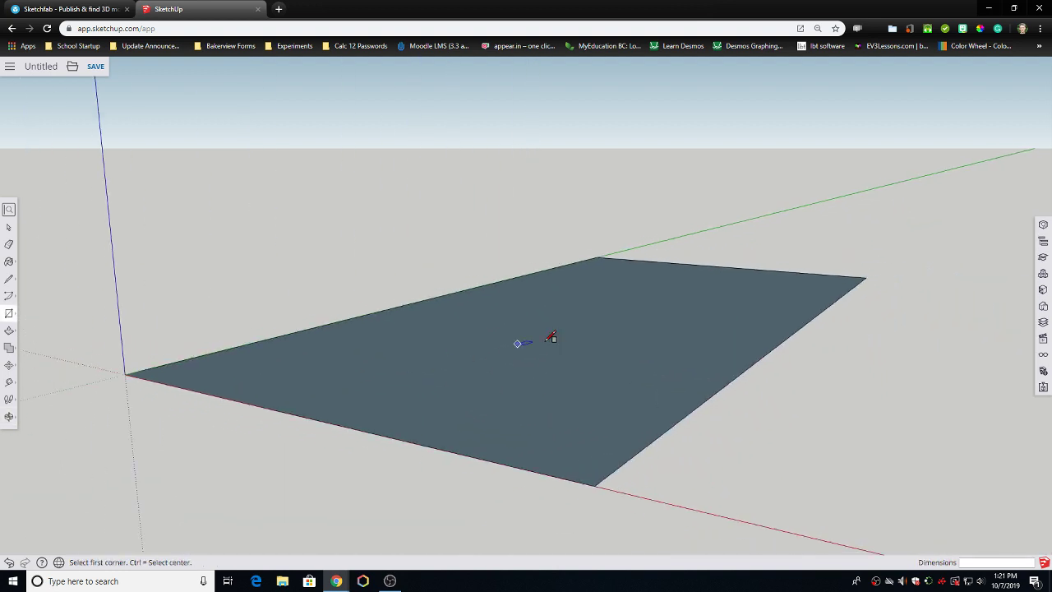
pyautogui.moveTo(551, 337); pyautogui.dragTo(508, 384, button='middle')
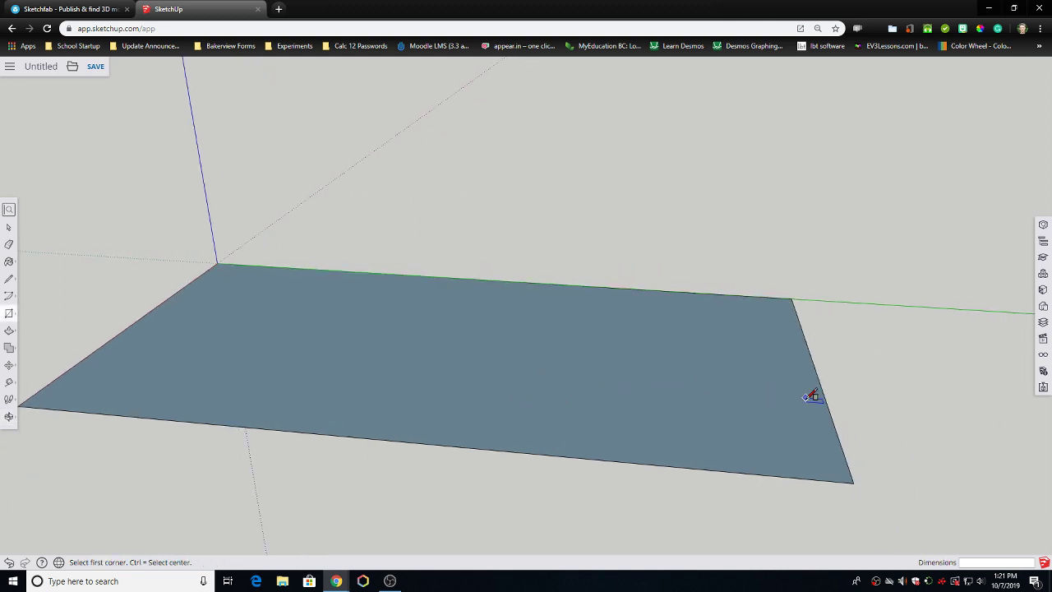
# - Set Model Info length units to the 0.0m format with 0.0 precision
pyautogui.click(1044, 372)
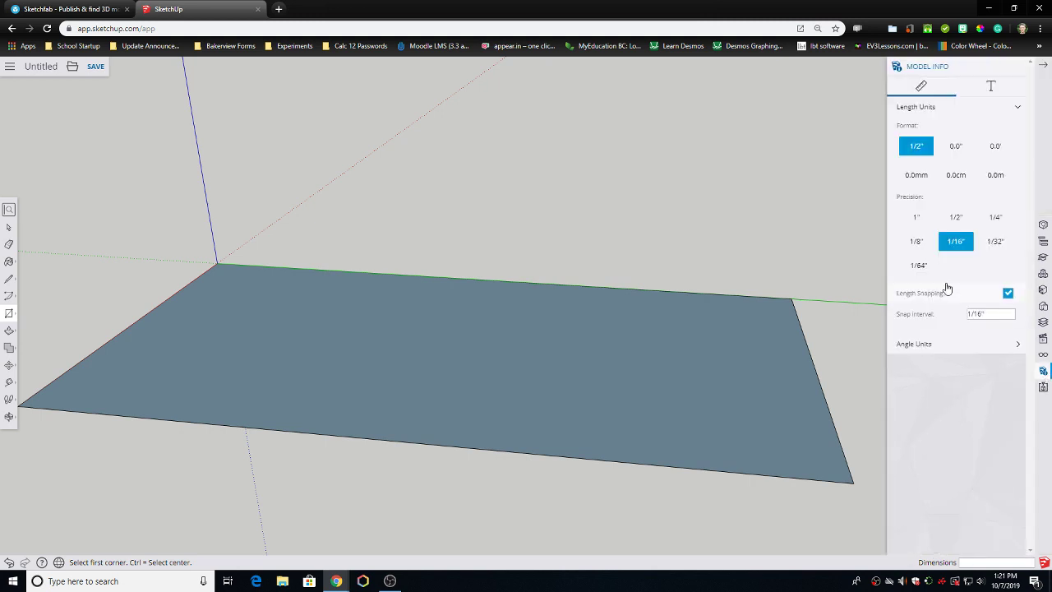
pyautogui.click(996, 177)
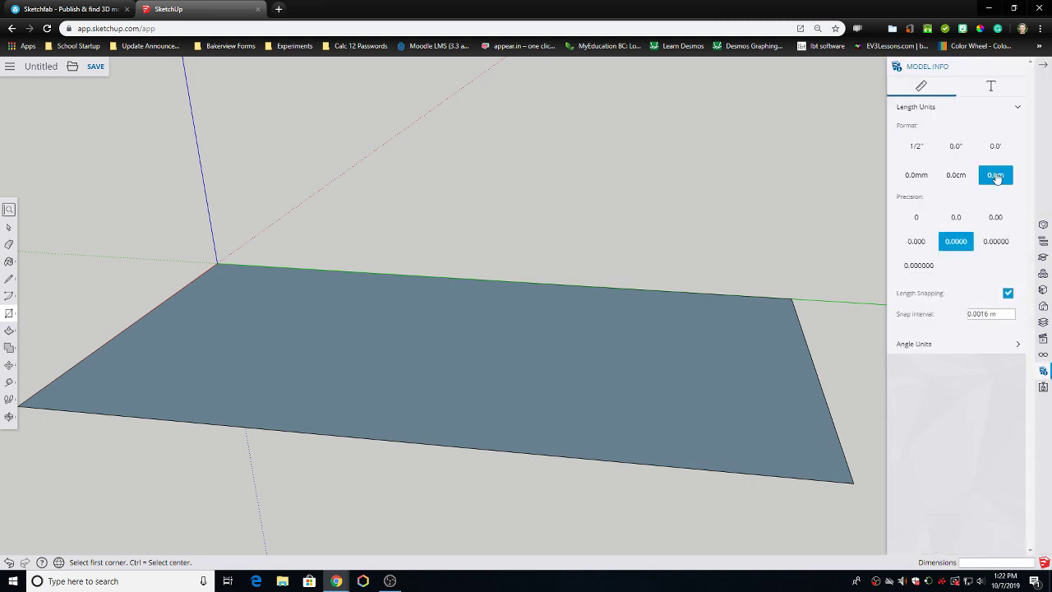
pyautogui.click(957, 219)
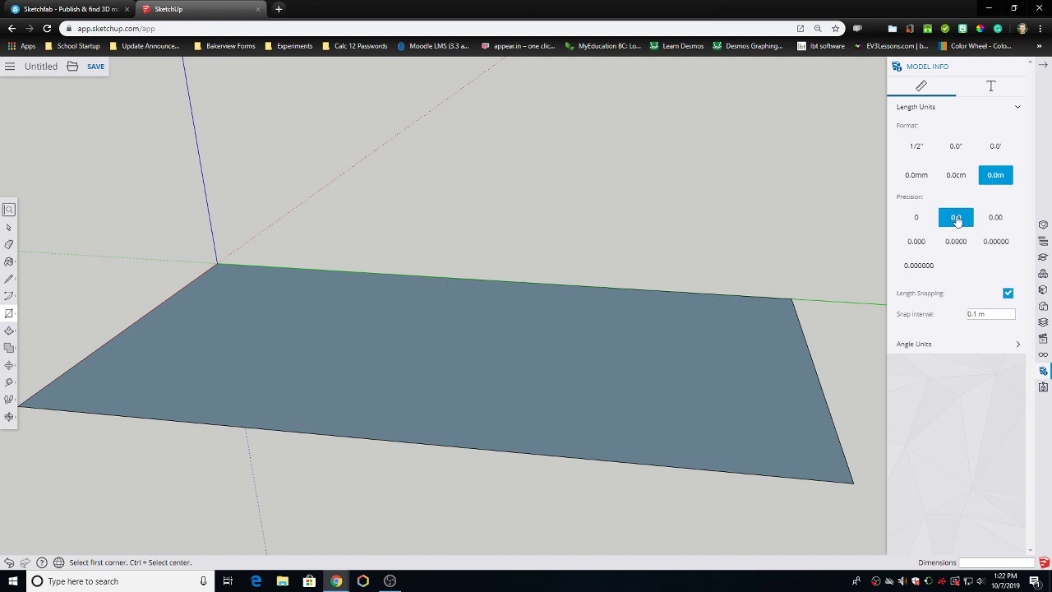
pyautogui.click(1044, 67)
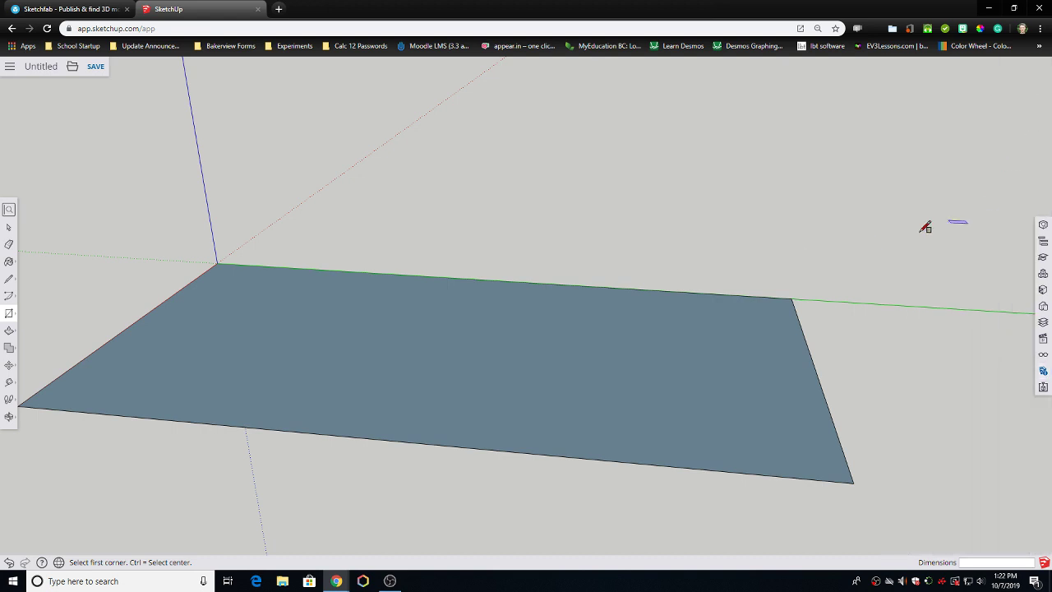
# - Push/pull the rectangle face up 10cm into a thin slab
pyautogui.moveTo(402, 293); pyautogui.dragTo(504, 308, button='middle')
pyautogui.scroll(-2, 470, 310)
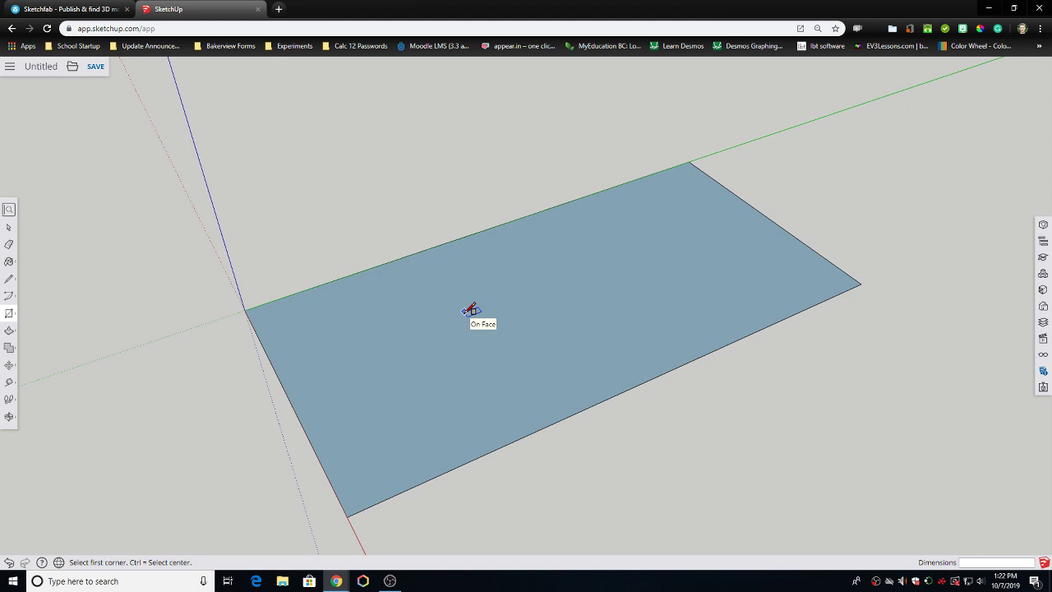
pyautogui.moveTo(674, 402); pyautogui.dragTo(594, 298, button='middle')
pyautogui.press('p')
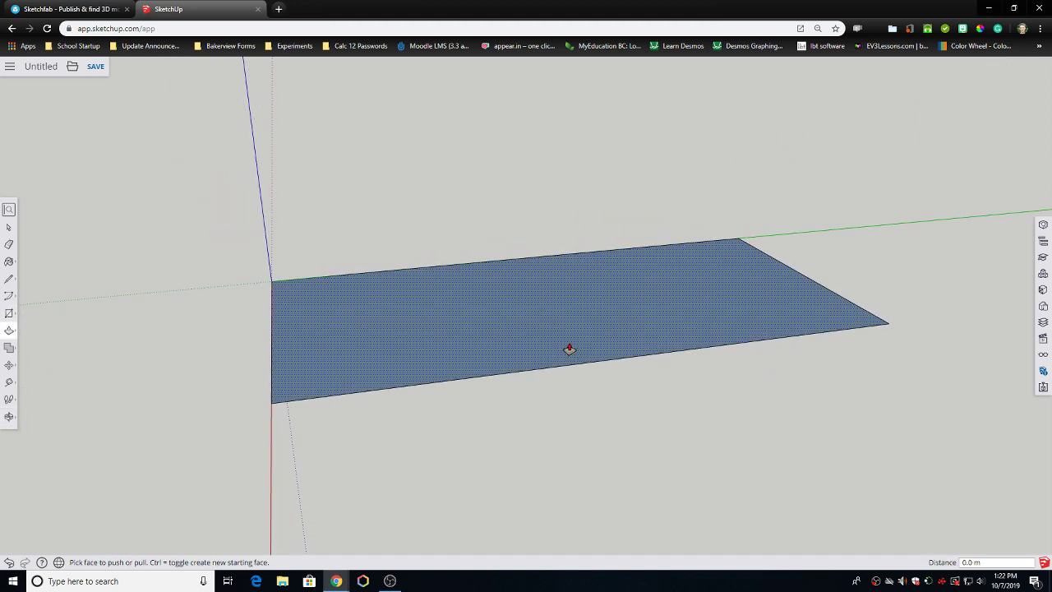
pyautogui.click(568, 348)
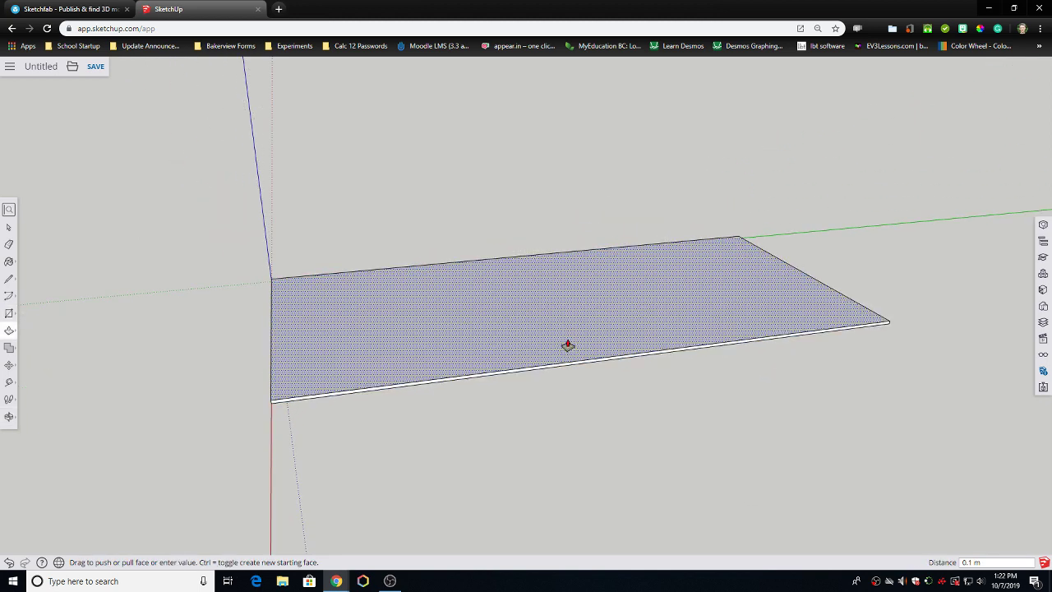
pyautogui.write('10cm')
pyautogui.press('Return')
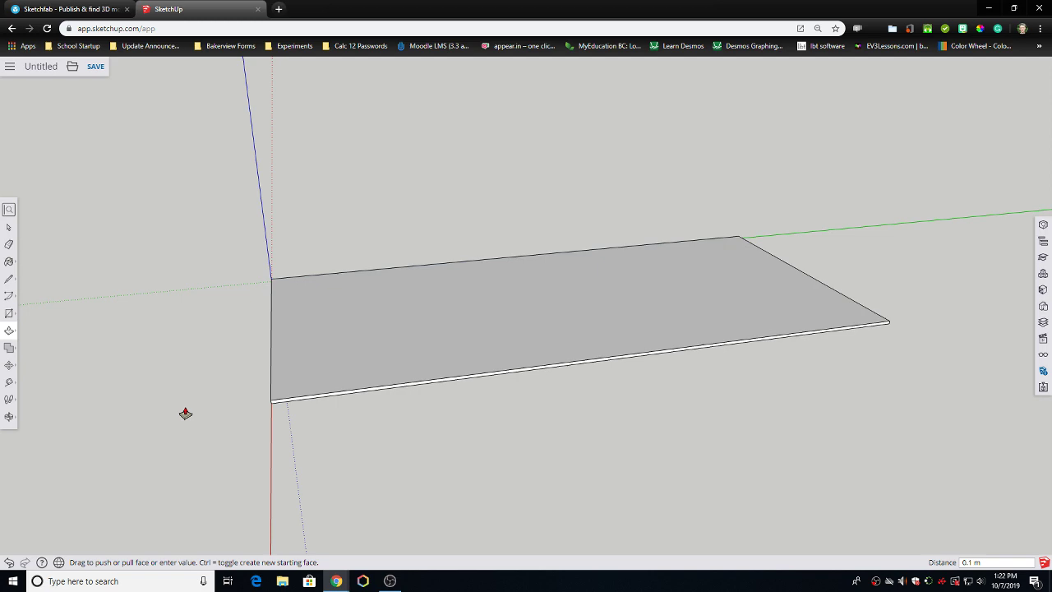
pyautogui.moveTo(181, 418); pyautogui.dragTo(282, 458, button='middle')
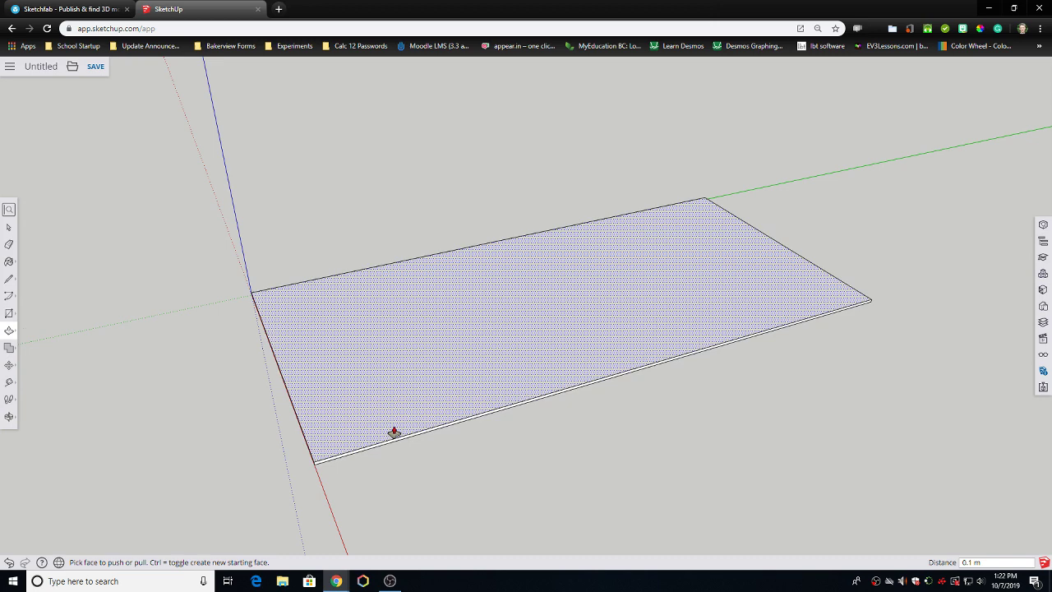
pyautogui.scroll(1, 394, 431)
# - Offset the slab's top face inward three times: 0.5 m, then 2 m, then 0.5 m
pyautogui.press('f')
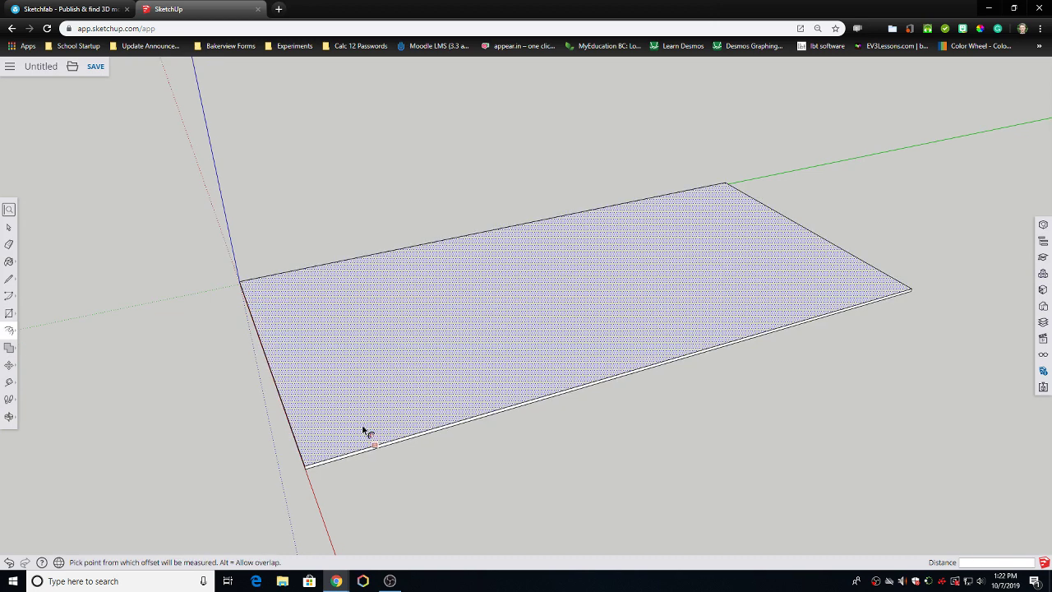
pyautogui.click(322, 446)
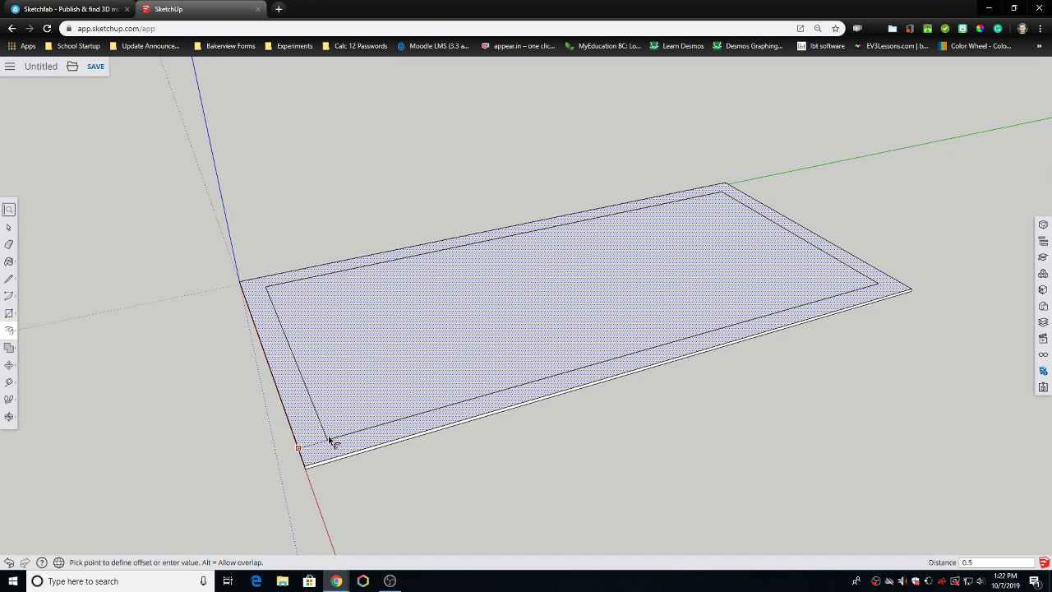
pyautogui.press('Return')
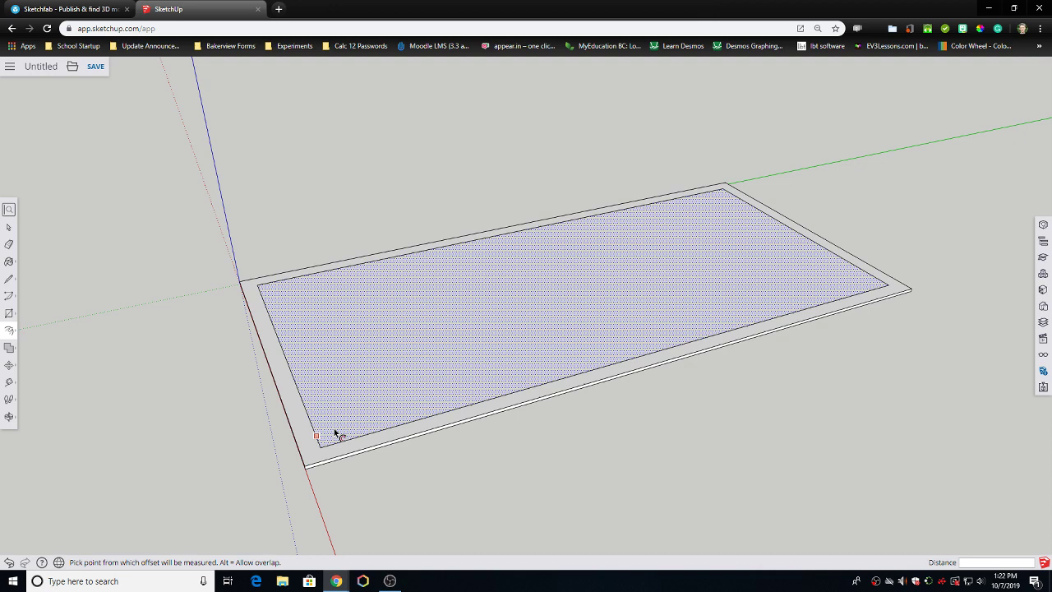
pyautogui.click(338, 432)
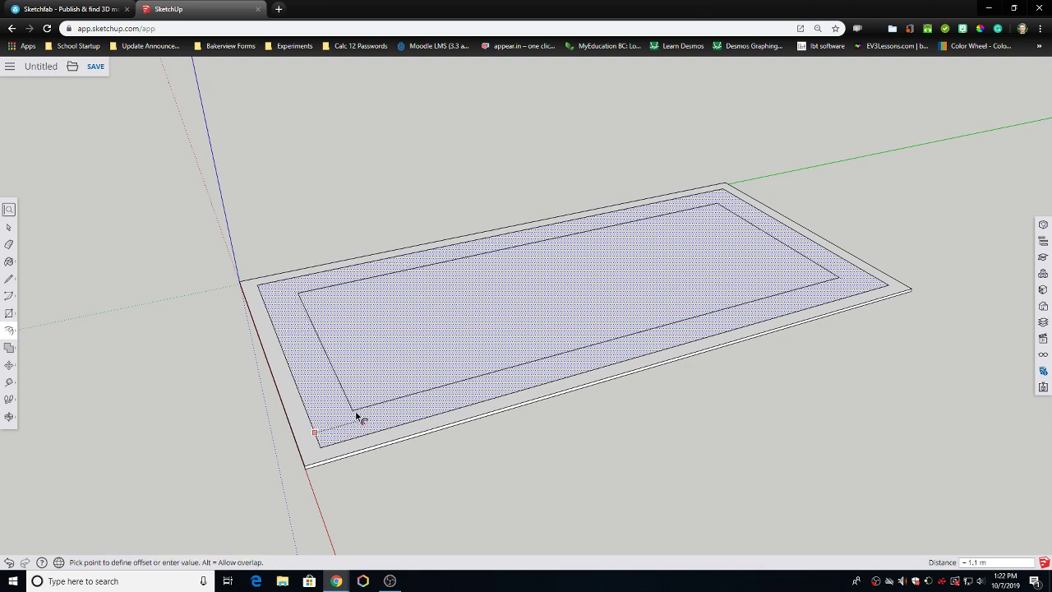
pyautogui.write('2m')
pyautogui.press('Return')
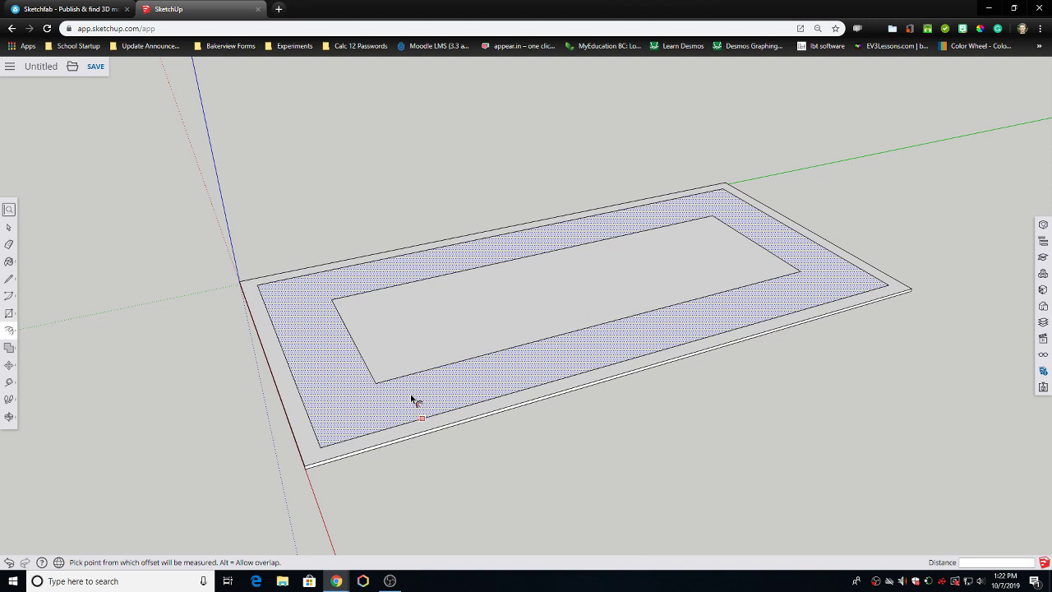
pyautogui.moveTo(355, 392); pyautogui.dragTo(445, 425, button='middle')
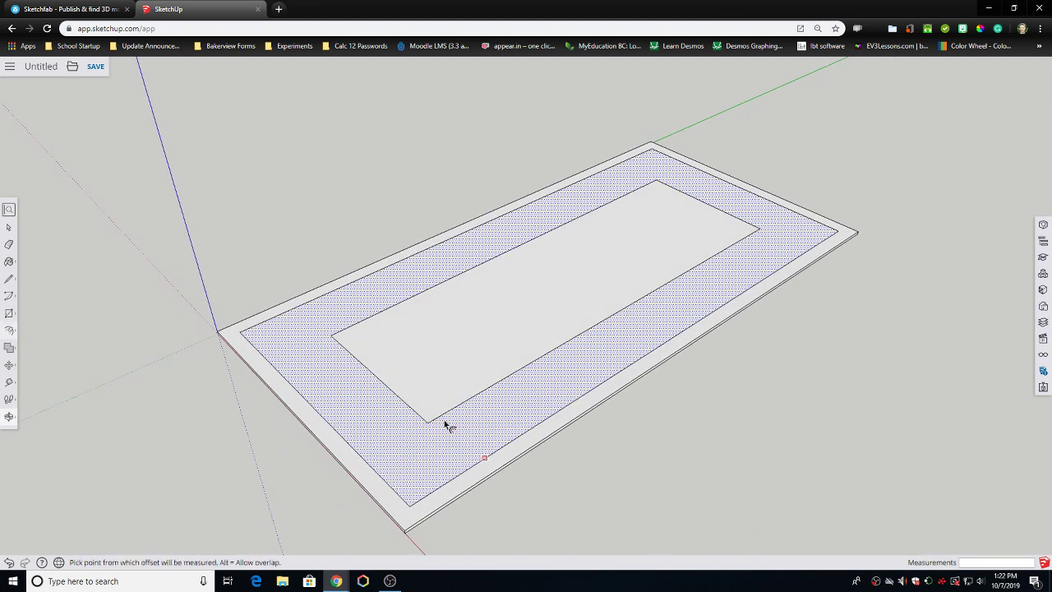
pyautogui.click(445, 403)
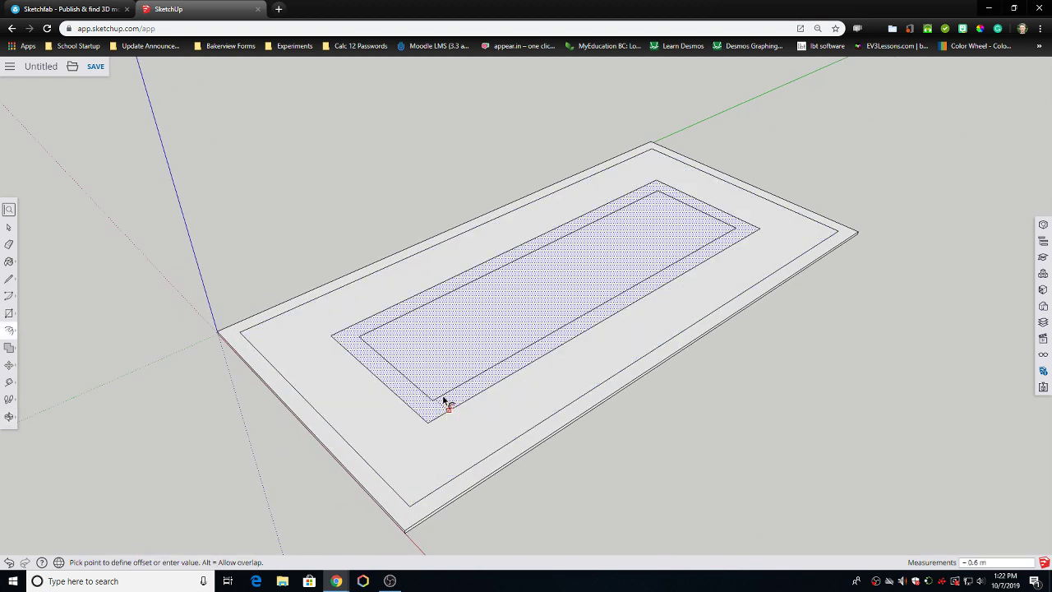
pyautogui.write('.5')
pyautogui.press('Return')
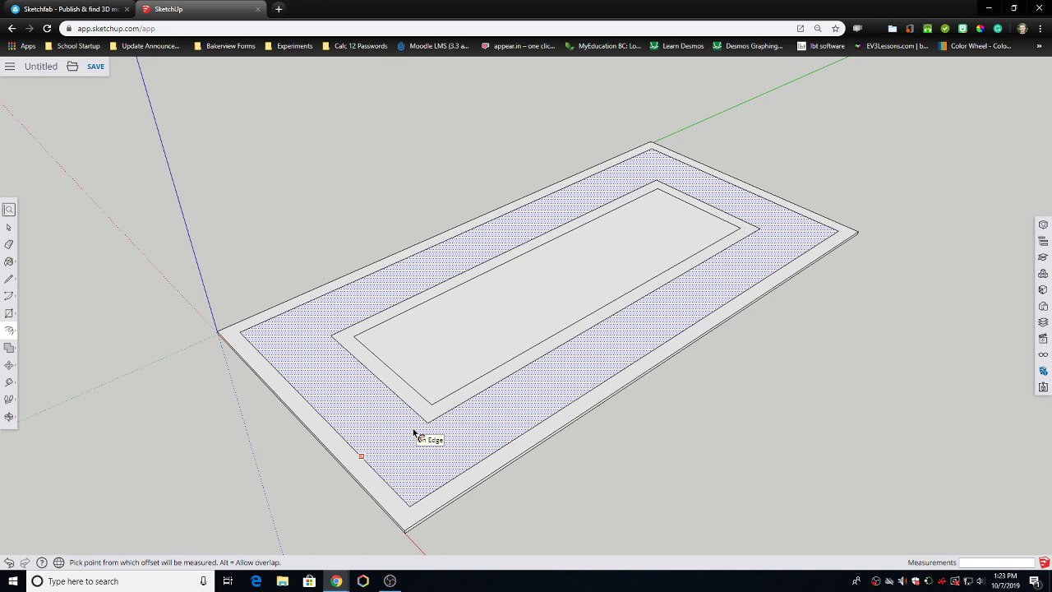
# - Deselect the face and orbit to view the slab from the other side
pyautogui.press('Escape')
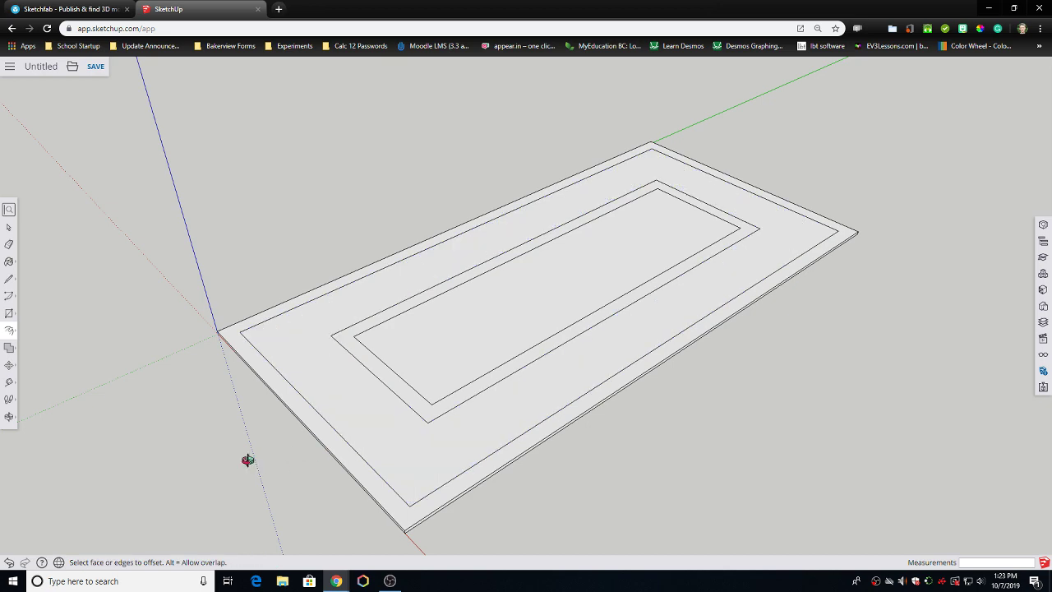
pyautogui.moveTo(248, 461); pyautogui.dragTo(272, 410, button='middle')
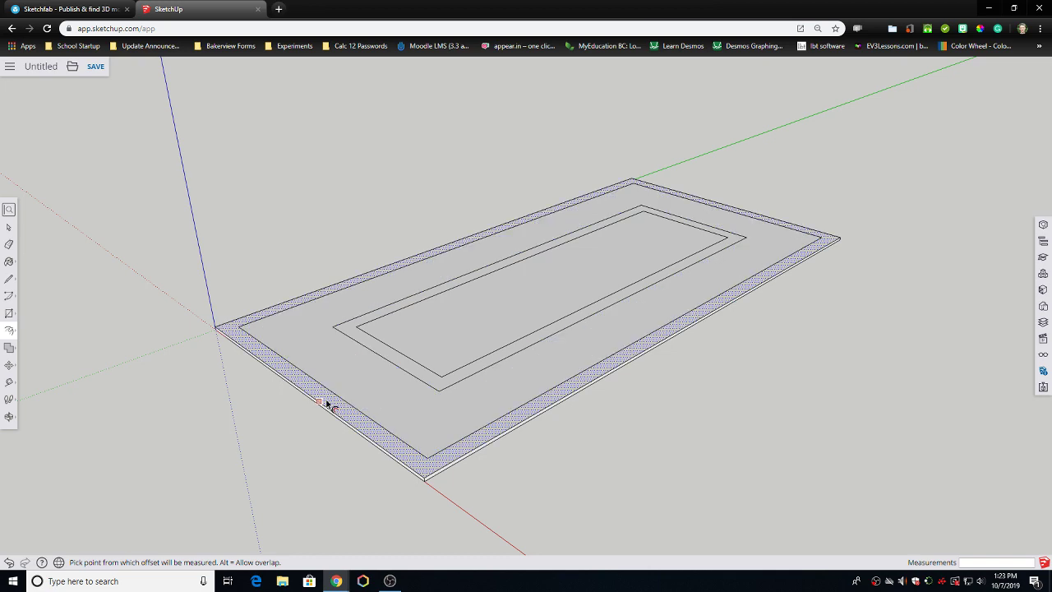
pyautogui.moveTo(329, 403); pyautogui.dragTo(448, 367, button='middle')
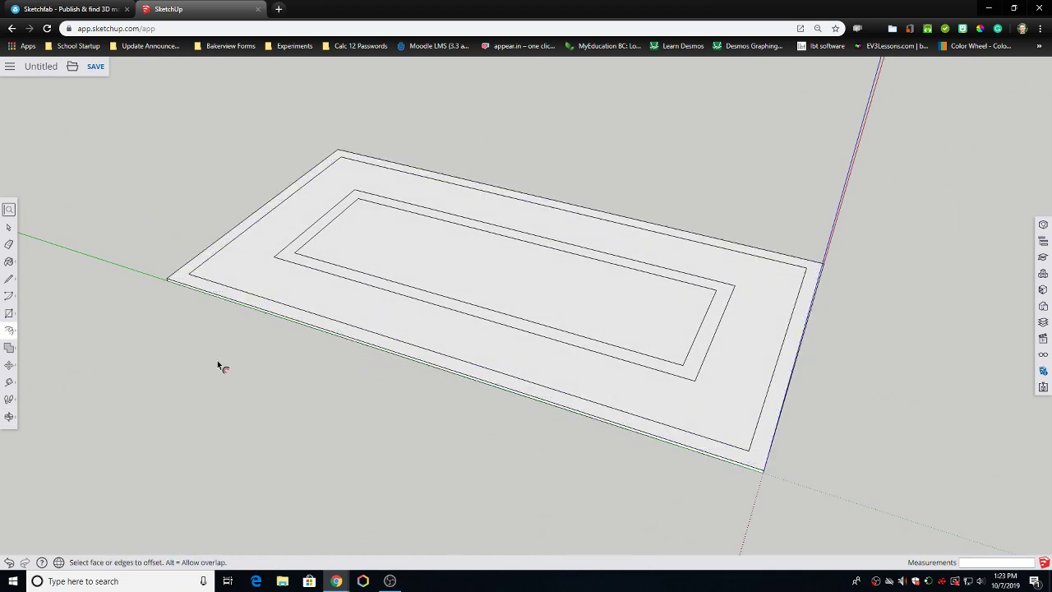
pyautogui.press('r')
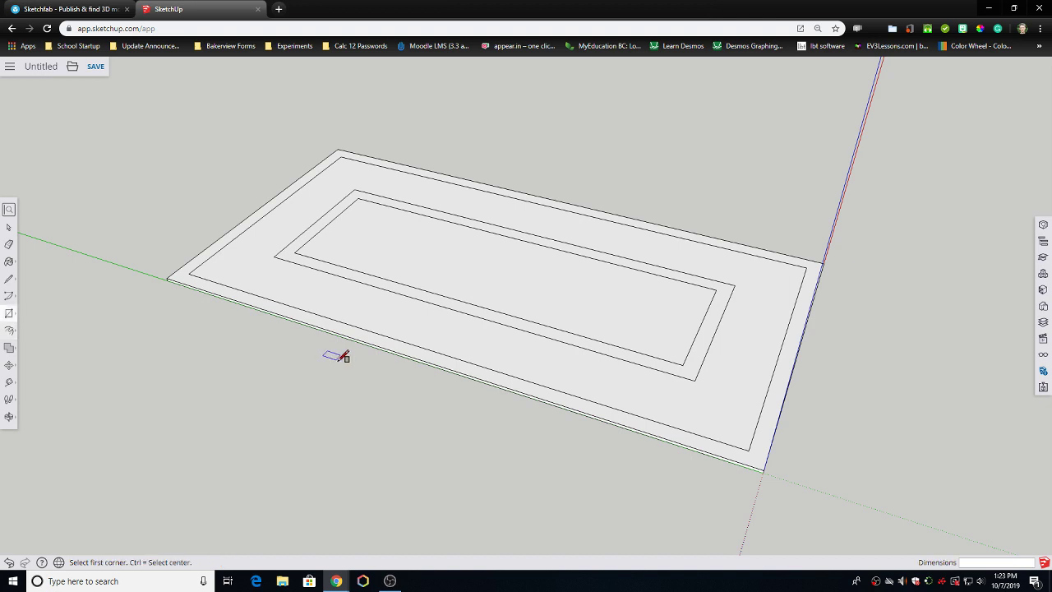
# - Draw small doorway rectangles on the front border edge and across the inner 0.5 m ring
pyautogui.click(390, 337)
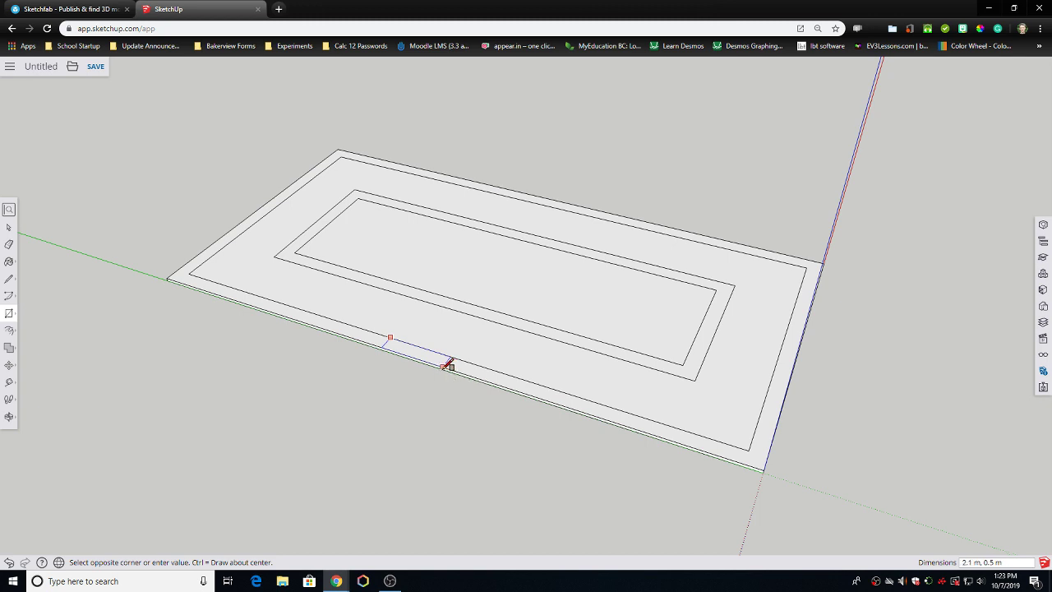
pyautogui.click(445, 365)
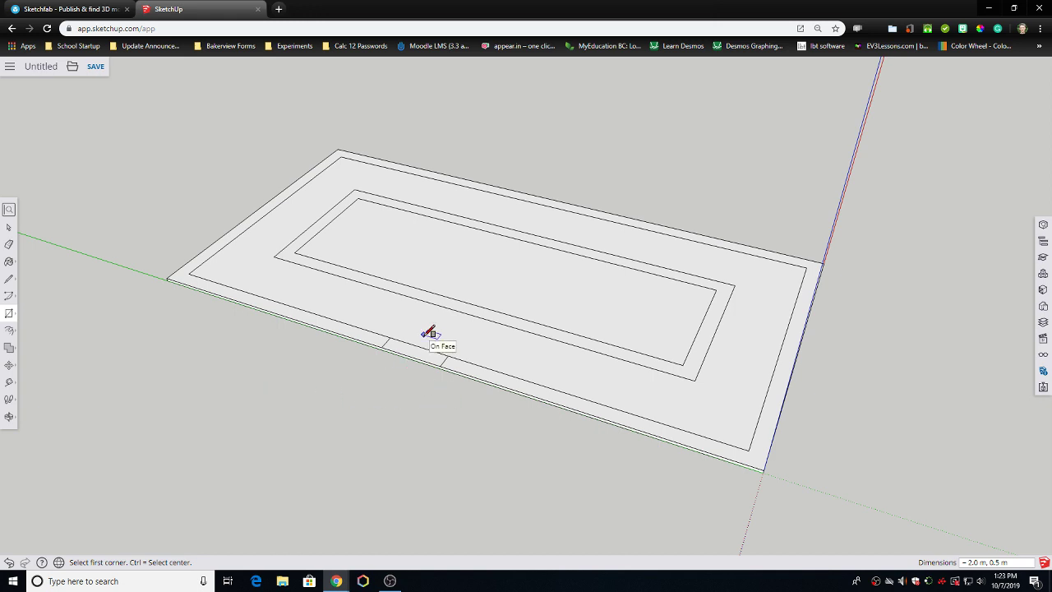
pyautogui.moveTo(697, 385); pyautogui.dragTo(604, 369, button='middle')
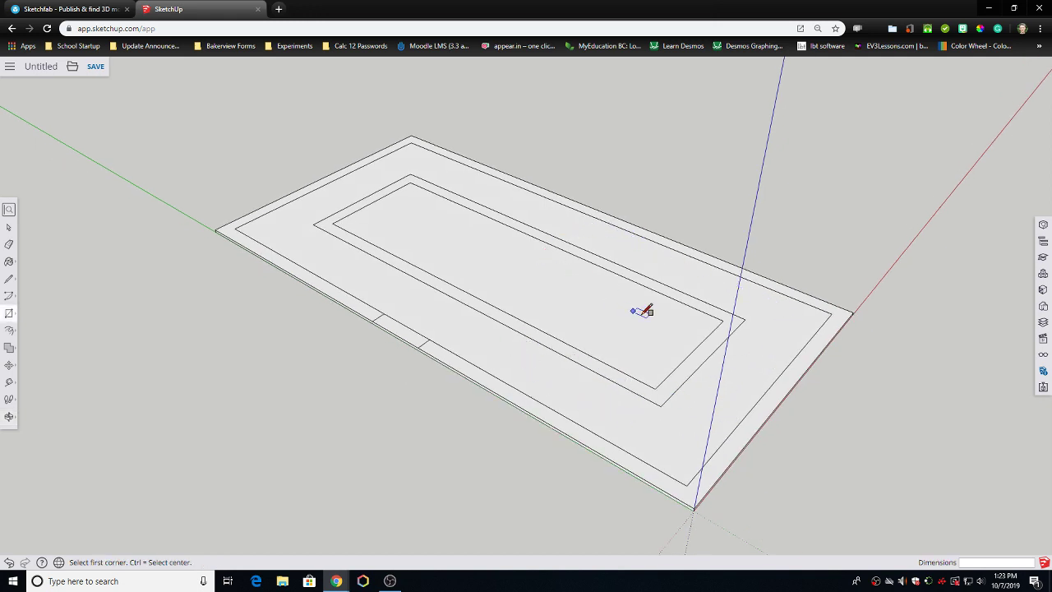
pyautogui.moveTo(669, 275); pyautogui.dragTo(498, 334, button='middle')
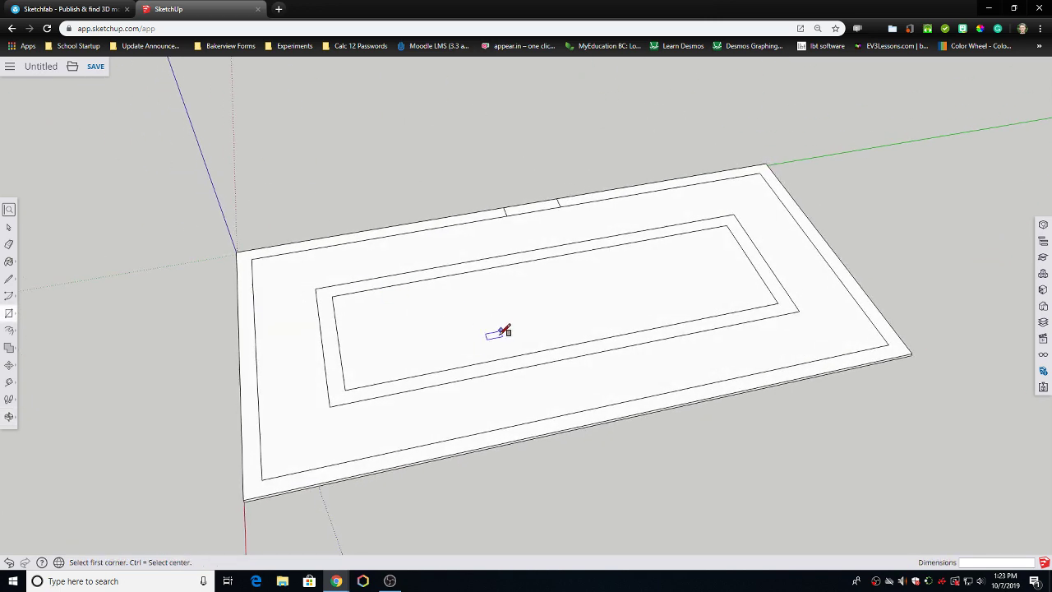
pyautogui.click(497, 359)
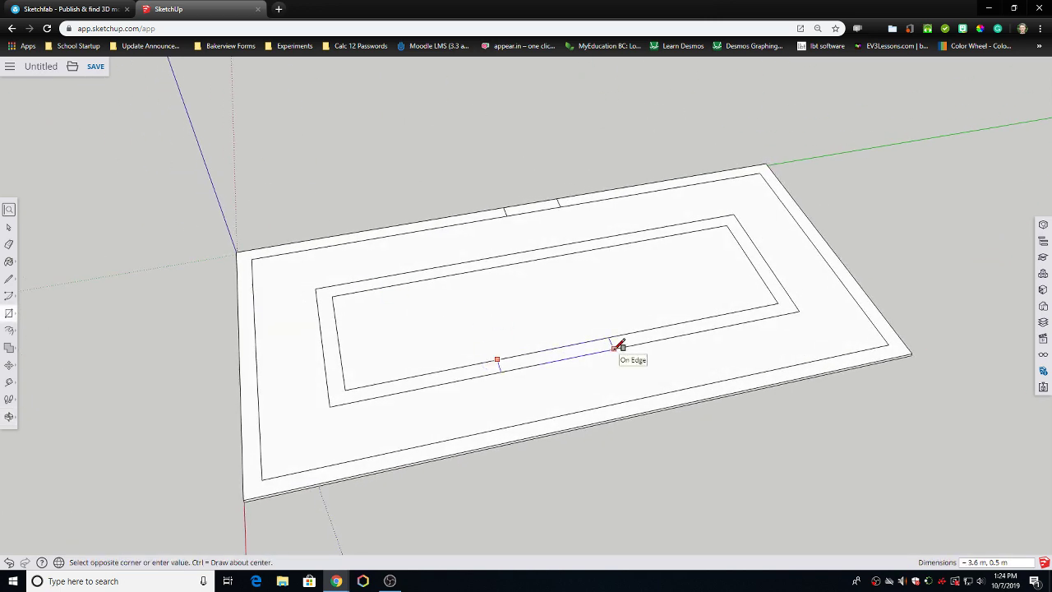
pyautogui.click(566, 358)
pyautogui.moveTo(305, 340); pyautogui.dragTo(702, 337, button='middle')
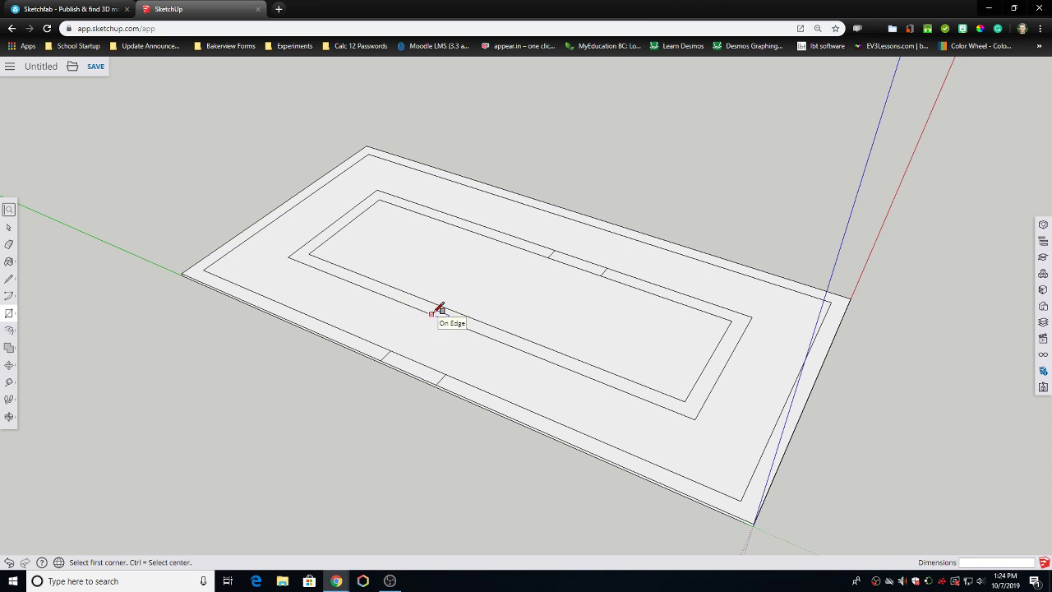
# - Erase the doorway edges in the inner ring and front border, undoing one mistaken erase
pyautogui.press('e')
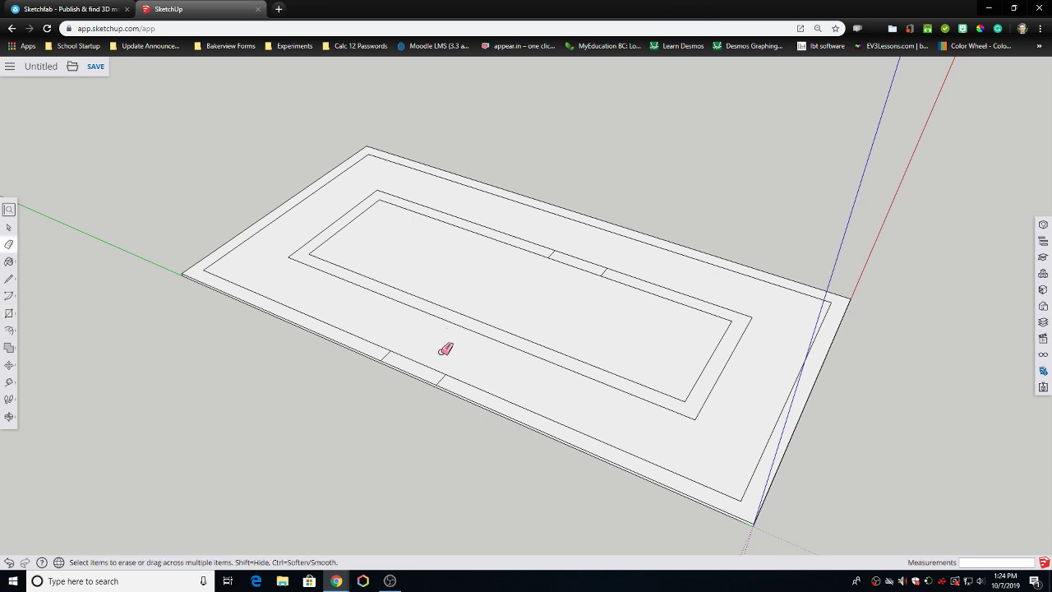
pyautogui.moveTo(577, 273); pyautogui.dragTo(591, 256)
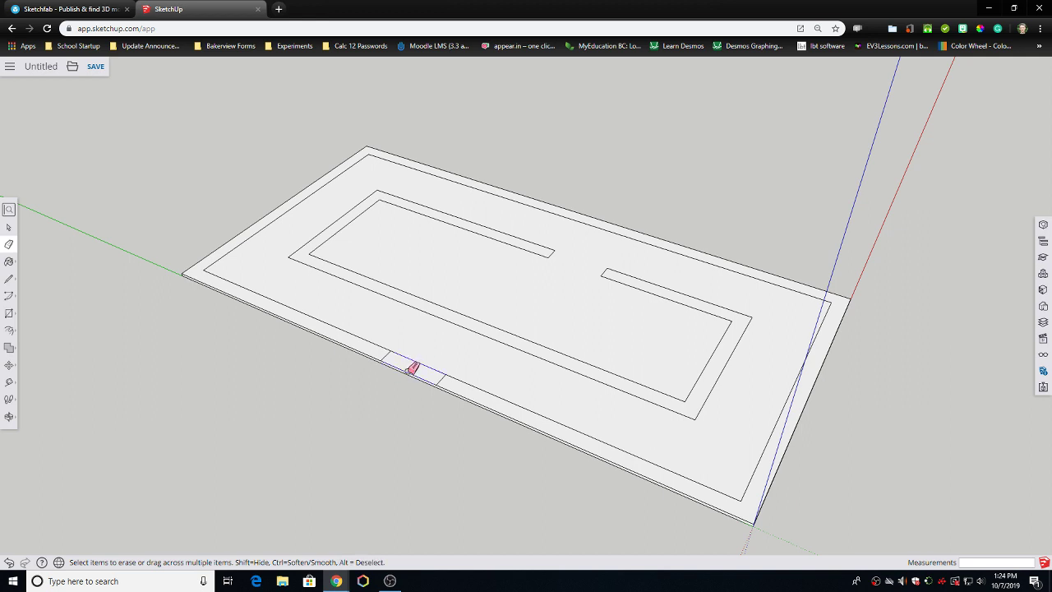
pyautogui.moveTo(411, 369); pyautogui.dragTo(416, 370)
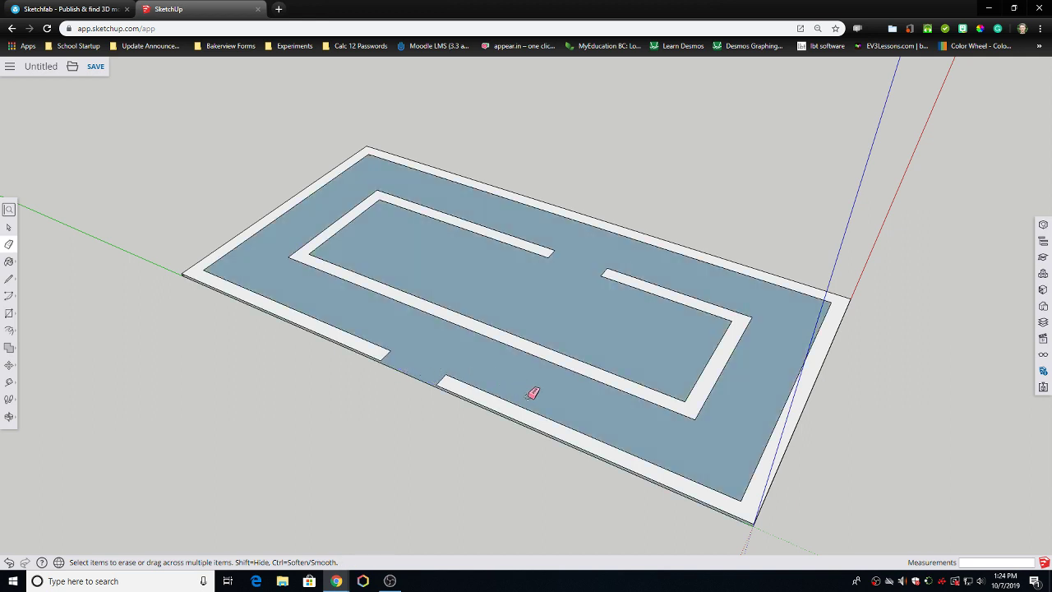
pyautogui.hotkey('ctrl', 'z')
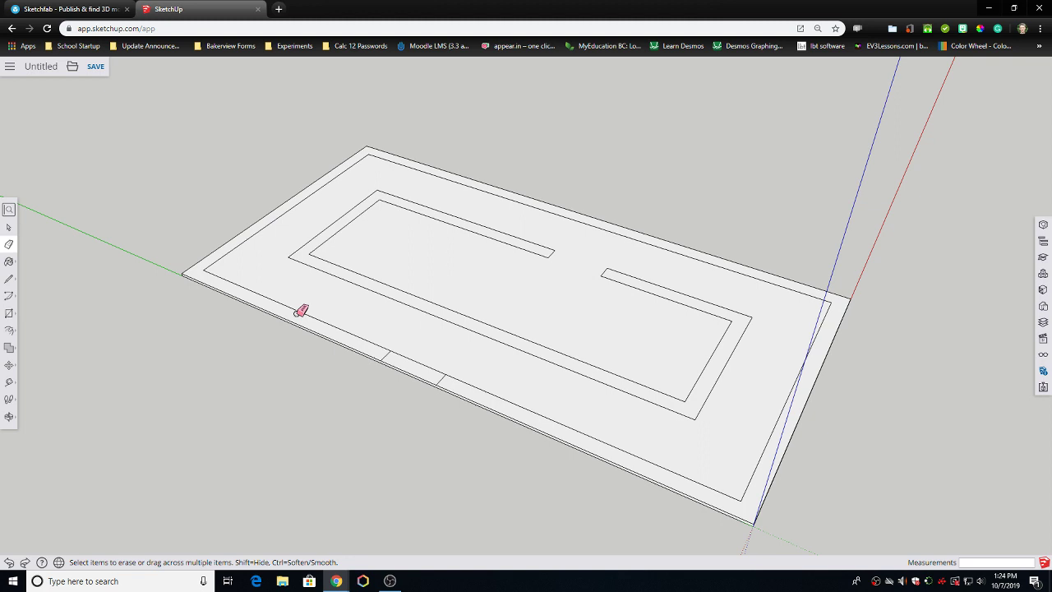
pyautogui.click(429, 368)
# - Push/pull the outer border and the inner ring up into 3 m walls
pyautogui.press('p')
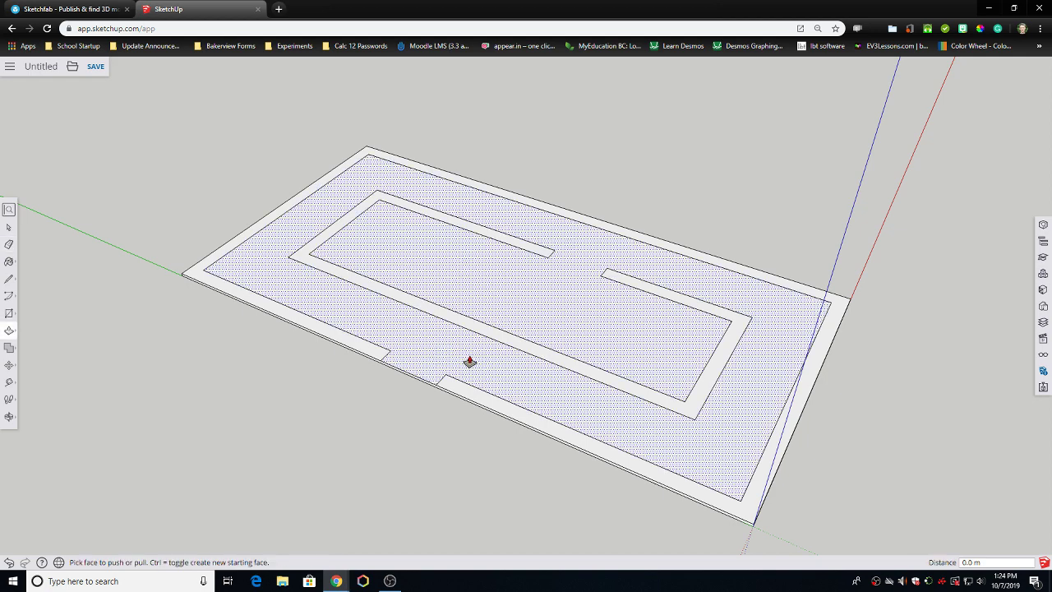
pyautogui.moveTo(487, 406); pyautogui.dragTo(483, 375)
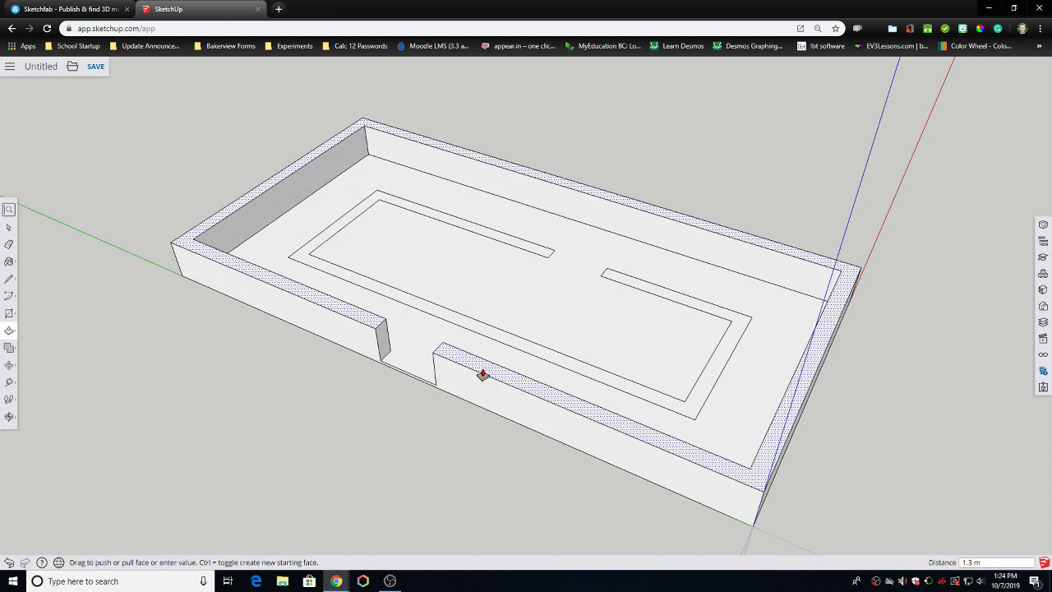
pyautogui.write('3m')
pyautogui.press('Return')
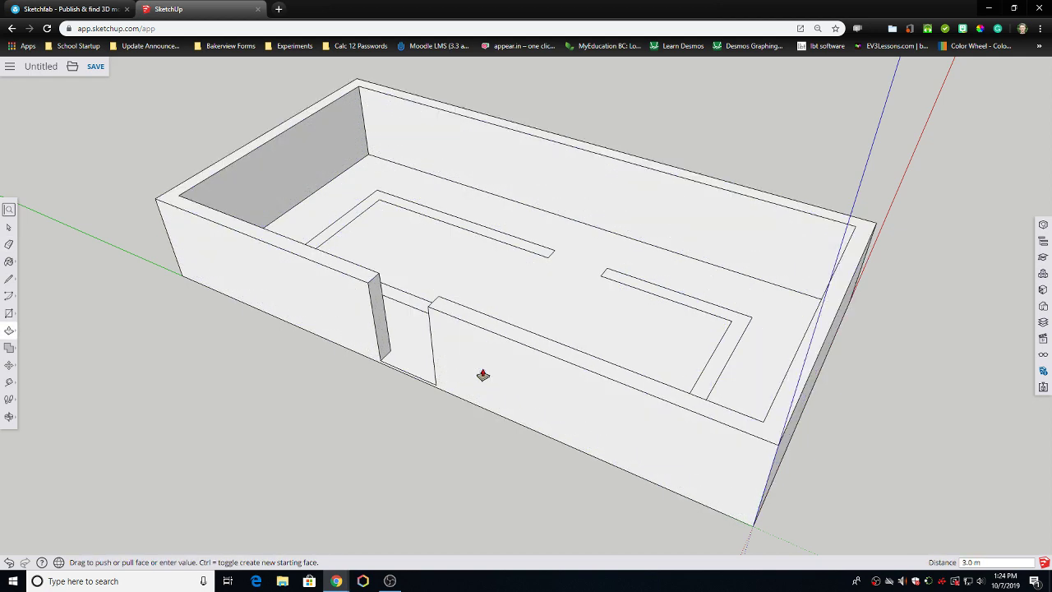
pyautogui.moveTo(413, 312); pyautogui.dragTo(329, 271)
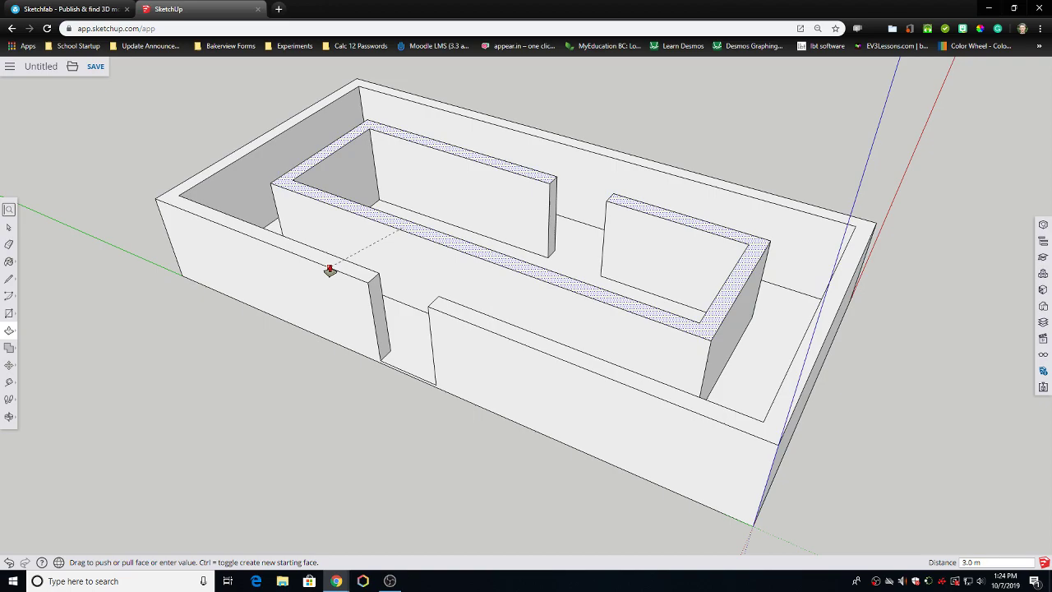
pyautogui.click(332, 271)
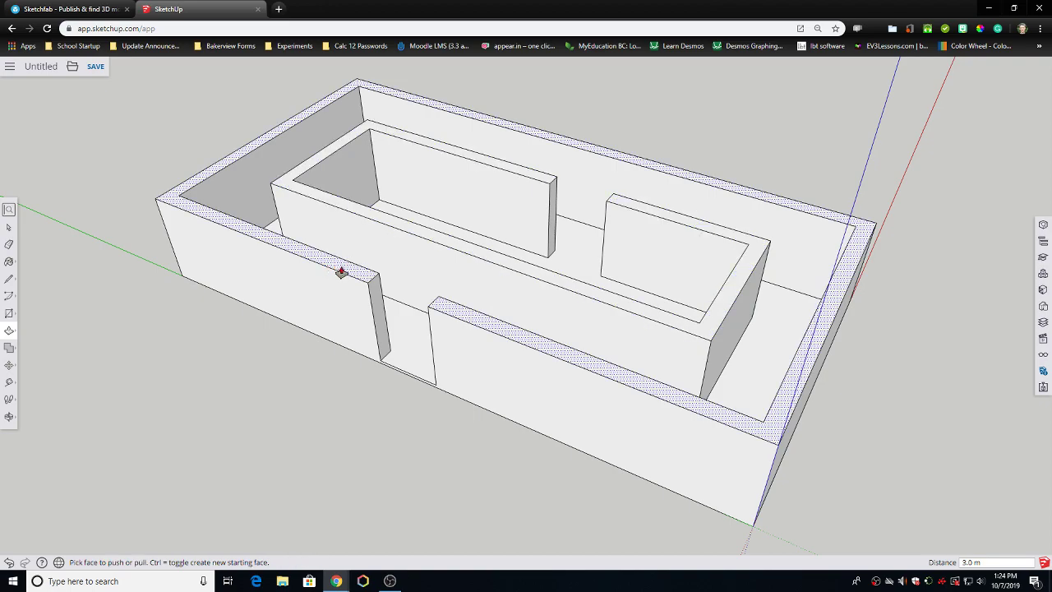
pyautogui.moveTo(523, 331); pyautogui.dragTo(314, 414, button='middle')
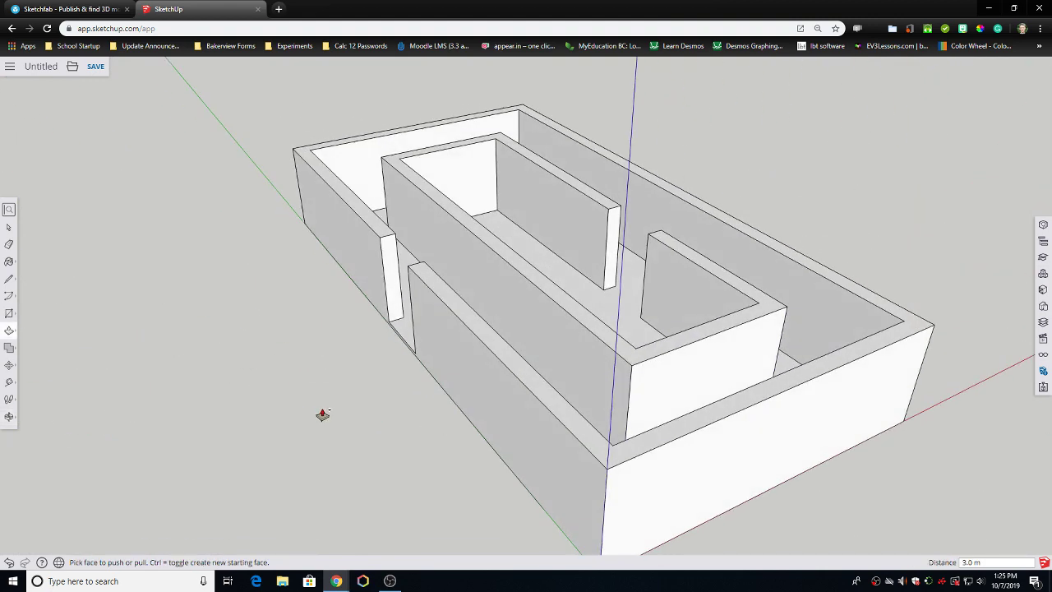
# - Undo the raised walls and draw a rectangle from the outer border to the inner ring
pyautogui.hotkey('ctrl', 'z')
pyautogui.hotkey('ctrl', 'z')
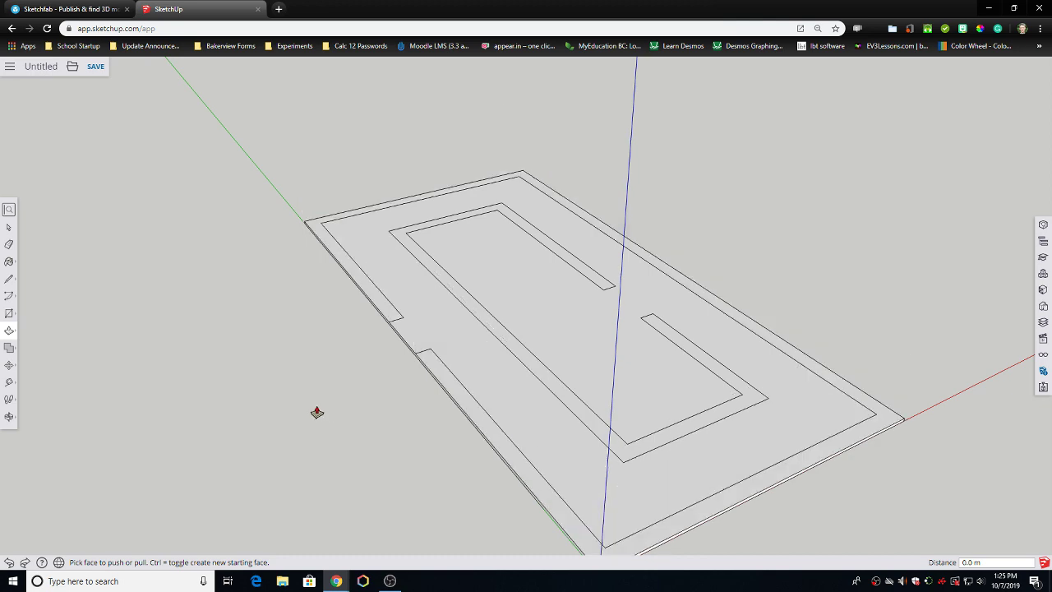
pyautogui.moveTo(317, 412); pyautogui.dragTo(417, 431, button='middle')
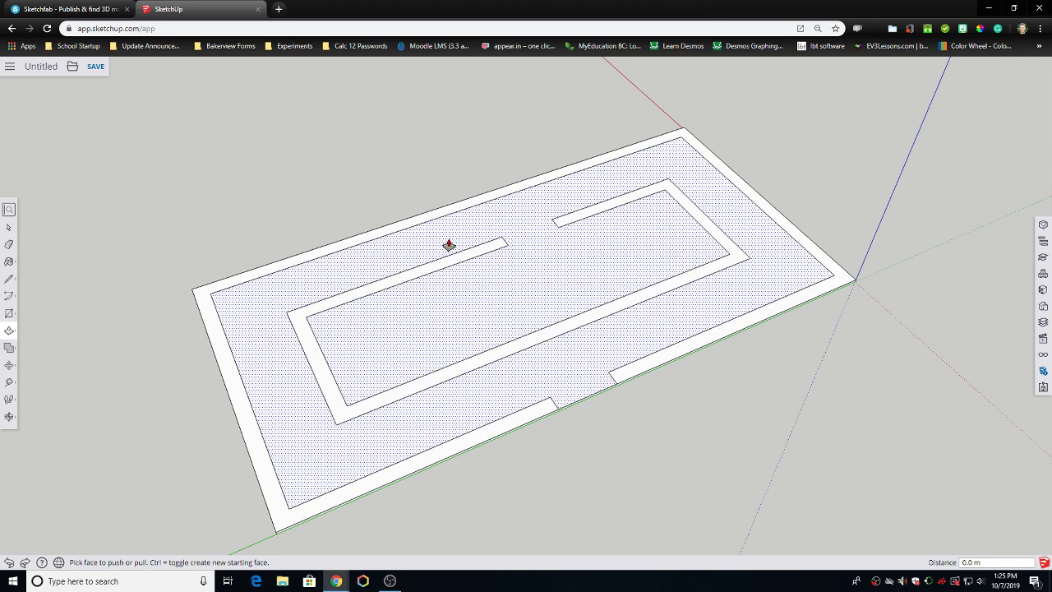
pyautogui.press('r')
pyautogui.click(381, 236)
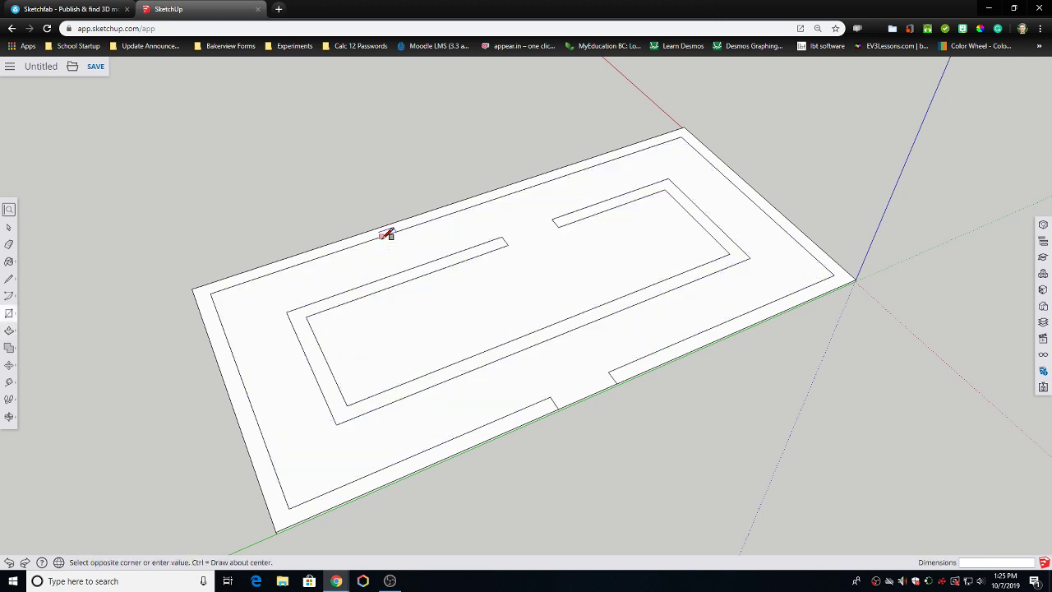
pyautogui.click(417, 266)
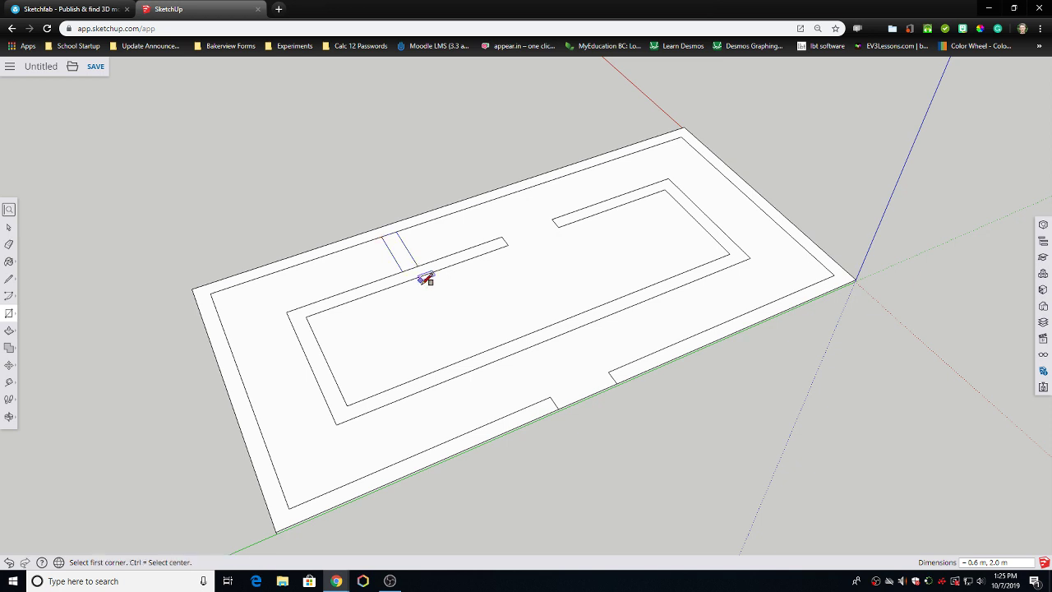
pyautogui.scroll(5, 423, 270)
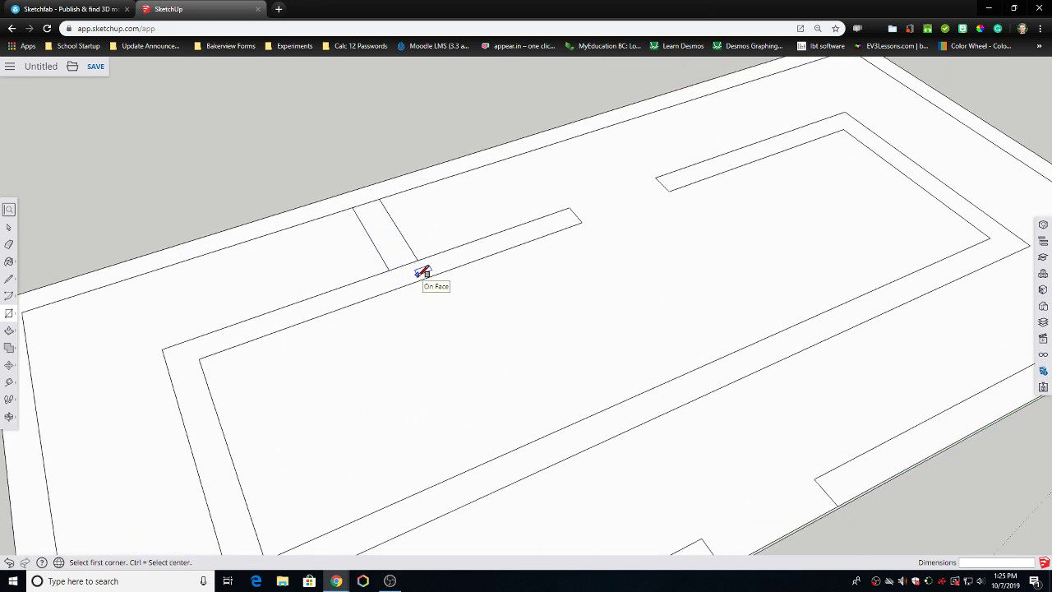
# - Erase the edges separating the new strip from the ring and the border
pyautogui.press('e')
pyautogui.click(400, 265)
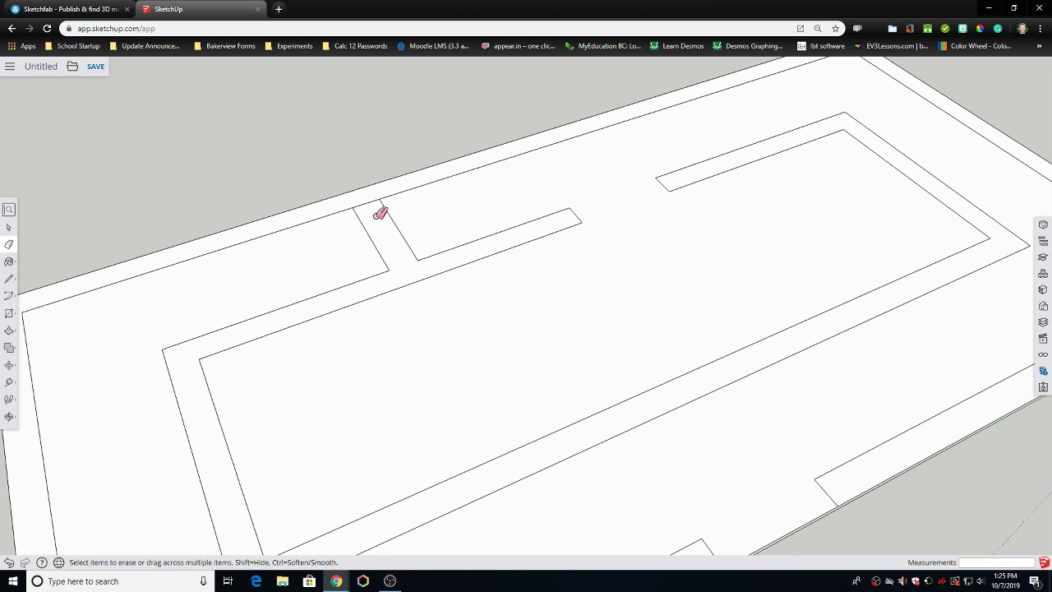
pyautogui.click(372, 203)
pyautogui.scroll(-5, 385, 243)
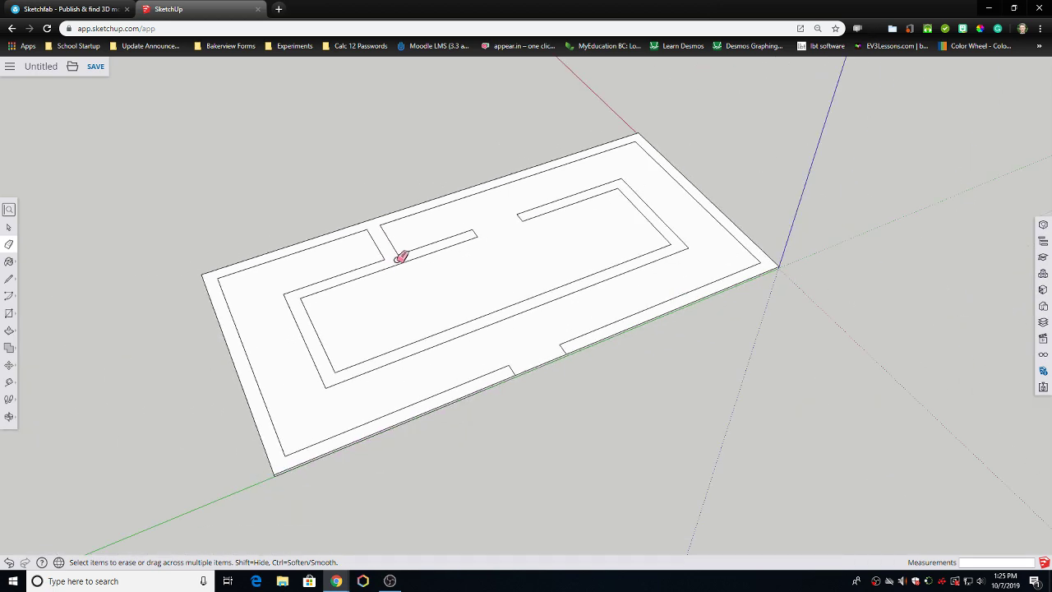
# - Push/pull the maze outlines up 3 m into walls and orbit to inspect them
pyautogui.press('p')
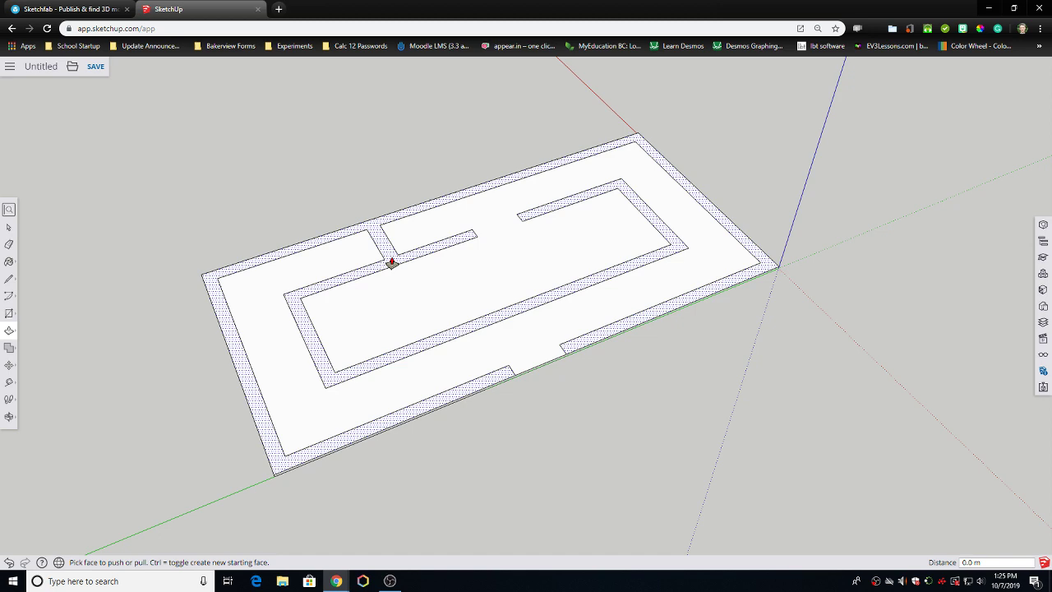
pyautogui.moveTo(392, 262); pyautogui.dragTo(389, 241)
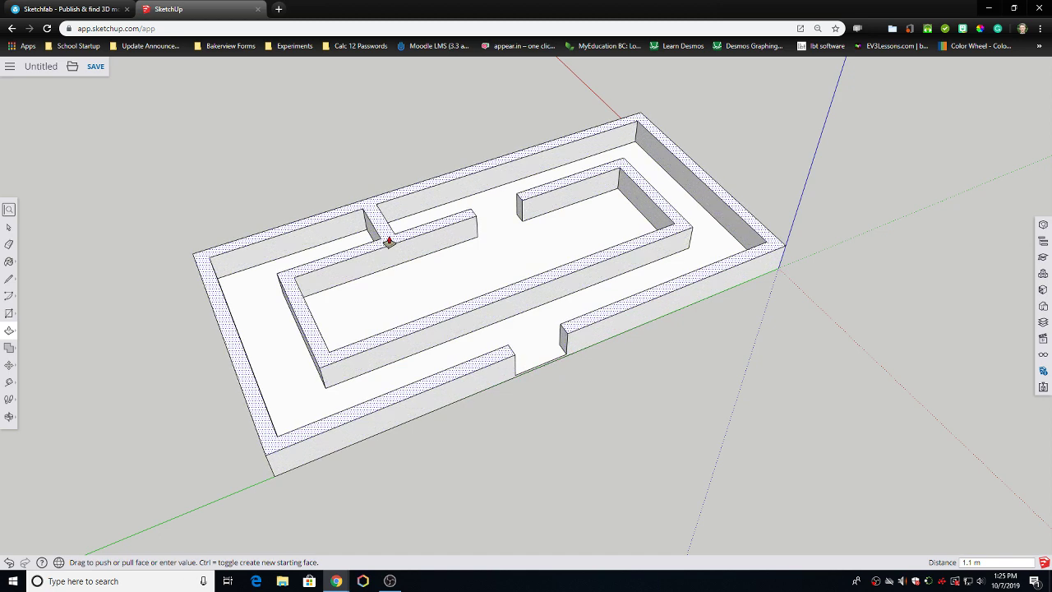
pyautogui.write('3')
pyautogui.press('Return')
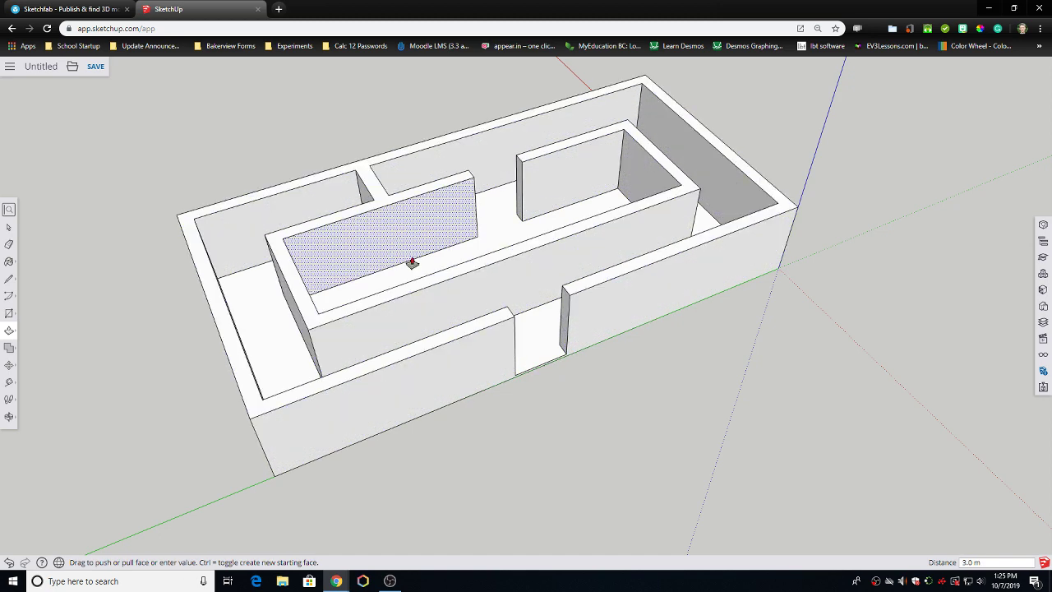
pyautogui.moveTo(775, 304); pyautogui.dragTo(543, 206, button='middle')
pyautogui.scroll(3, 510, 341)
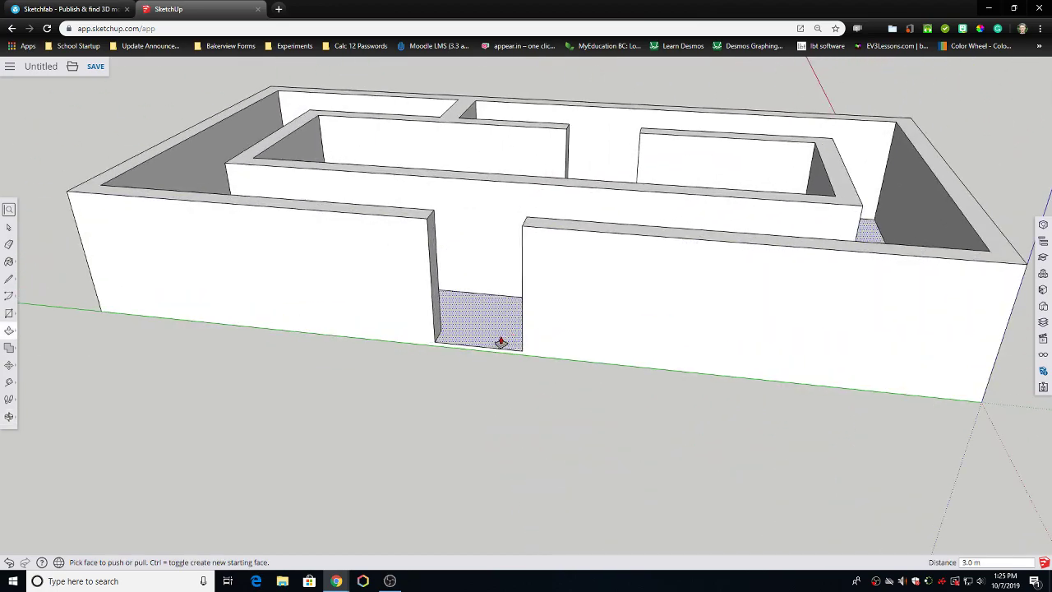
# - Walk through the maze corridors at eye level, then switch back to the Orbit tool
pyautogui.click(9, 399)
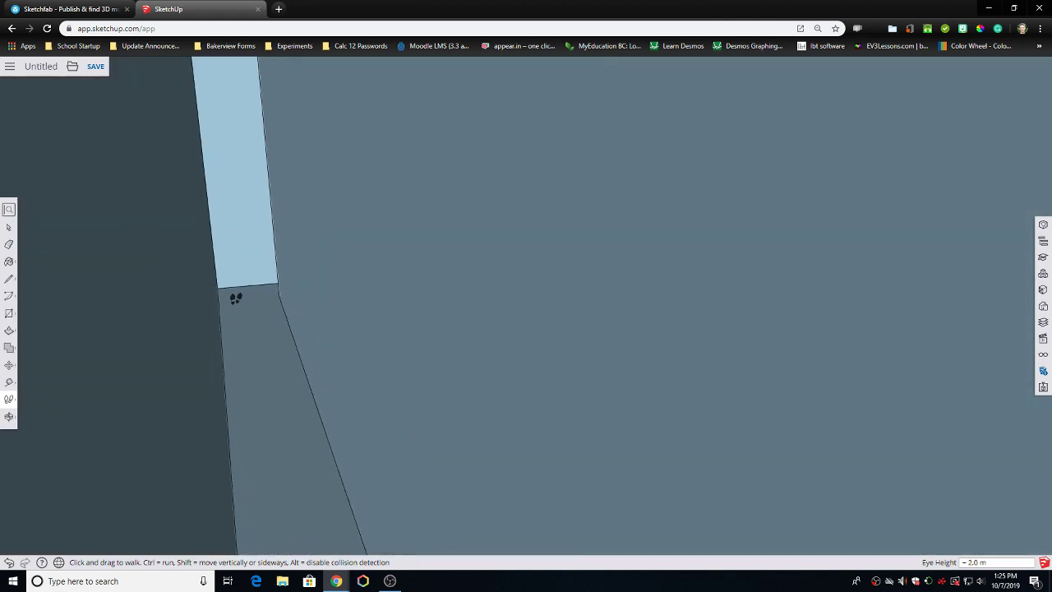
pyautogui.click(9, 417)
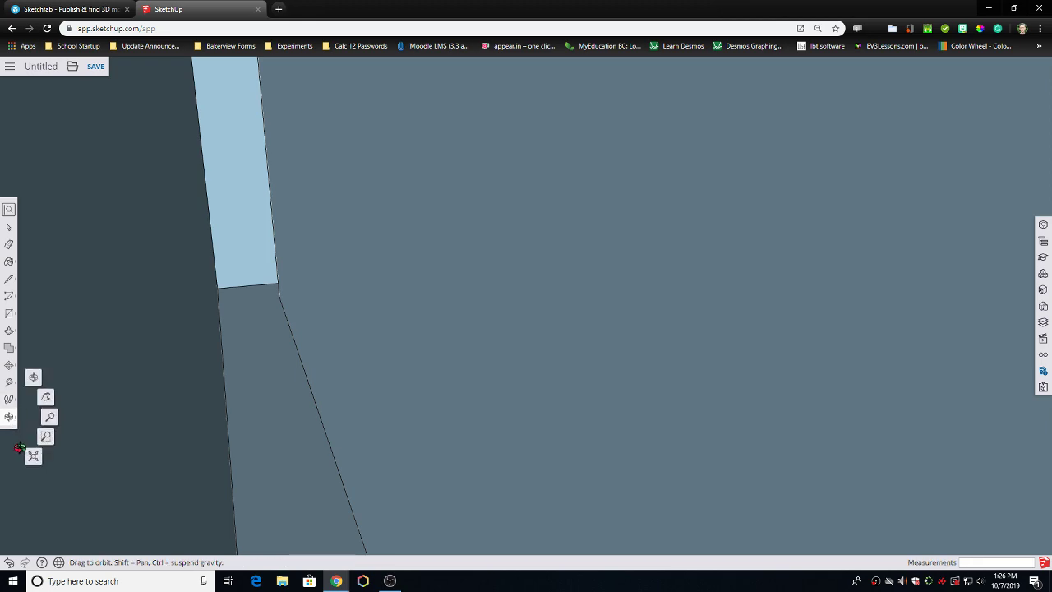
pyautogui.click(35, 456)
# - Orbit and zoom out to a high angled view of the whole maze, then open the Components panel
pyautogui.moveTo(311, 390); pyautogui.dragTo(383, 409)
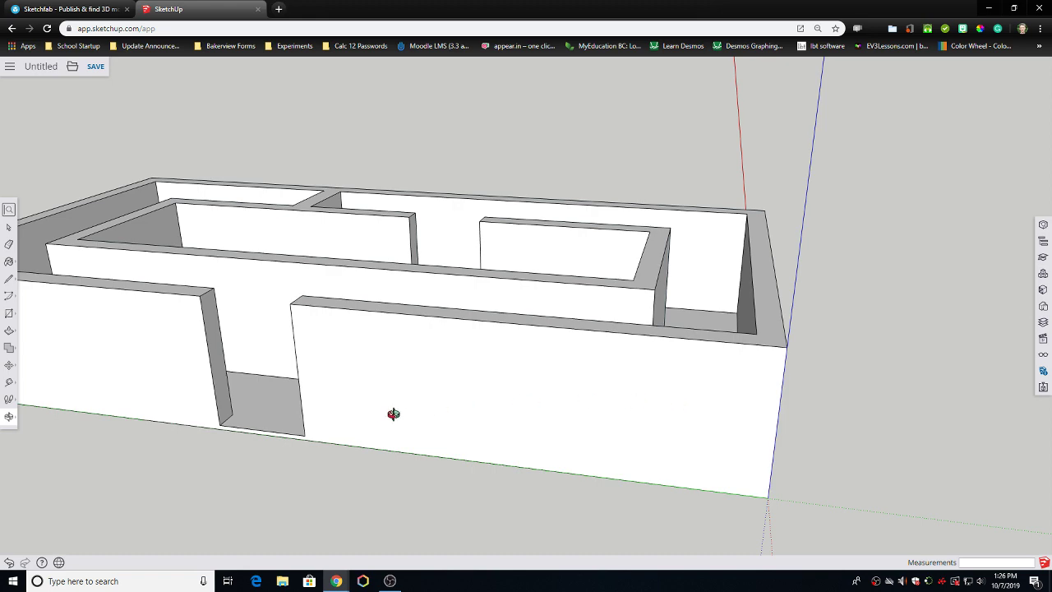
pyautogui.scroll(-3, 394, 414)
pyautogui.moveTo(732, 367); pyautogui.dragTo(427, 482)
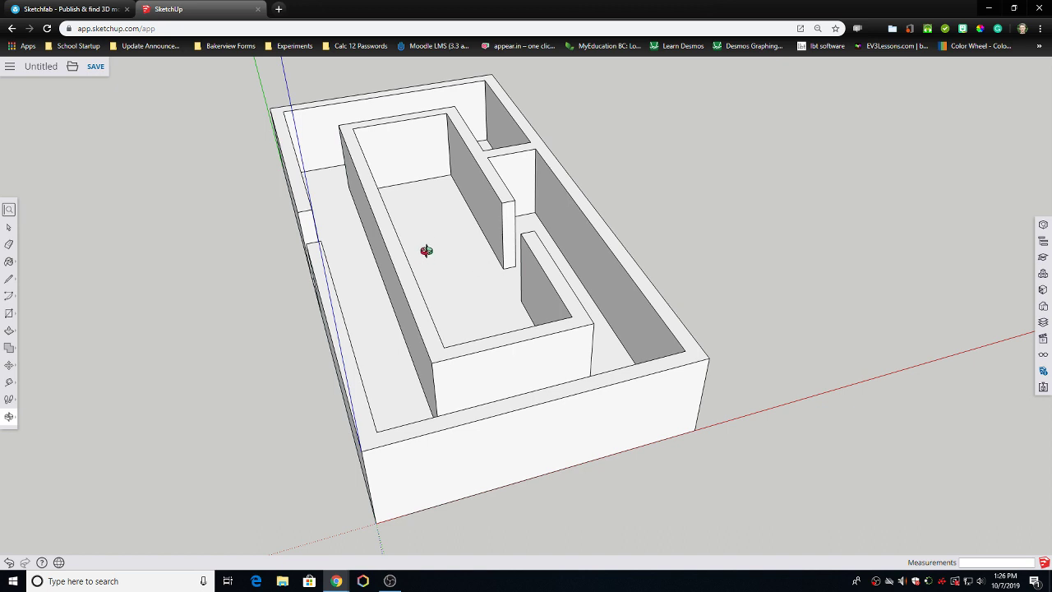
pyautogui.click(1043, 273)
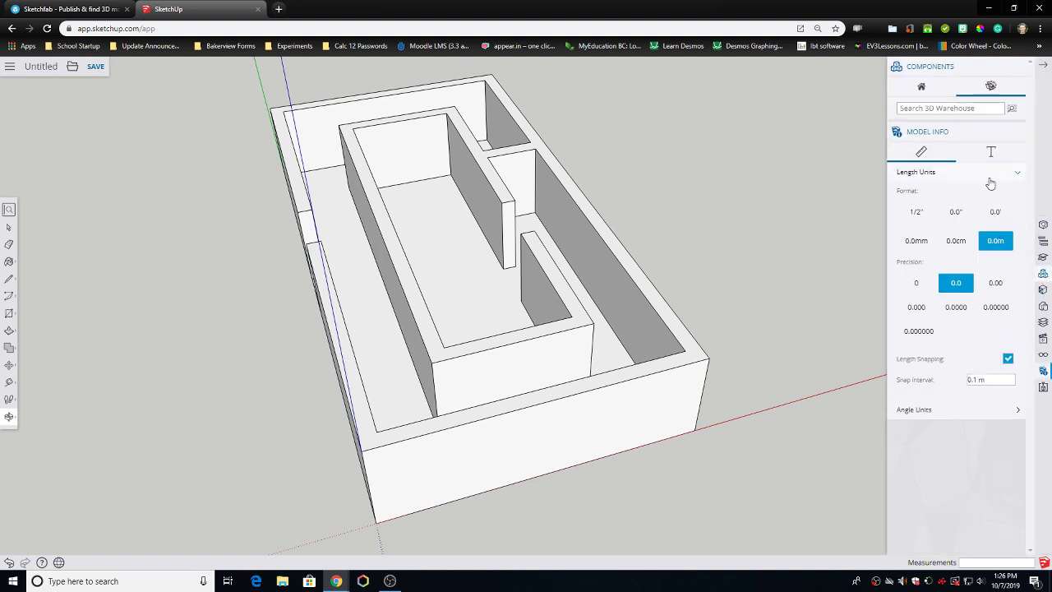
# - Search 3D Warehouse for 'whale' and place the humpback whale model in the scene
pyautogui.click(936, 108)
pyautogui.write('whale')
pyautogui.press('Return')
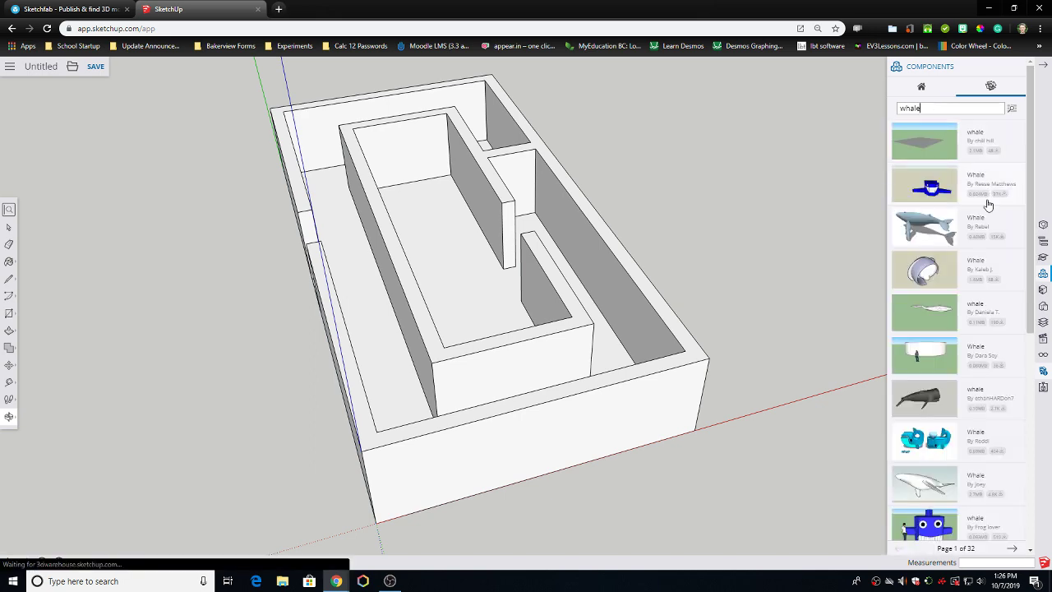
pyautogui.click(938, 227)
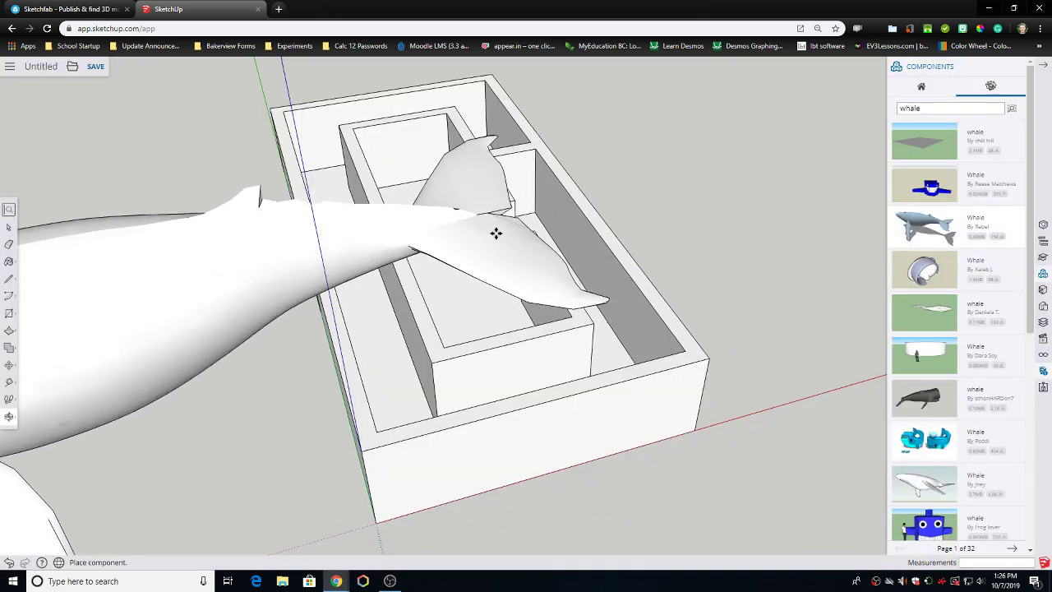
pyautogui.click(696, 156)
# - Scale the whale down to about 0.18 of its size
pyautogui.press('s')
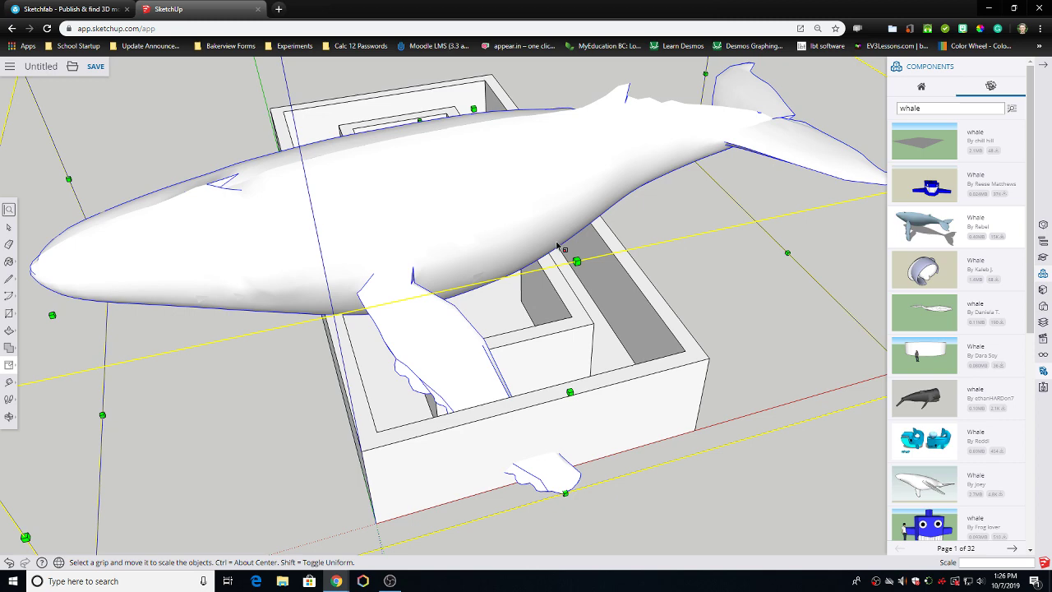
pyautogui.scroll(-5, 557, 247)
pyautogui.moveTo(662, 100); pyautogui.dragTo(425, 333)
pyautogui.scroll(1, 409, 382)
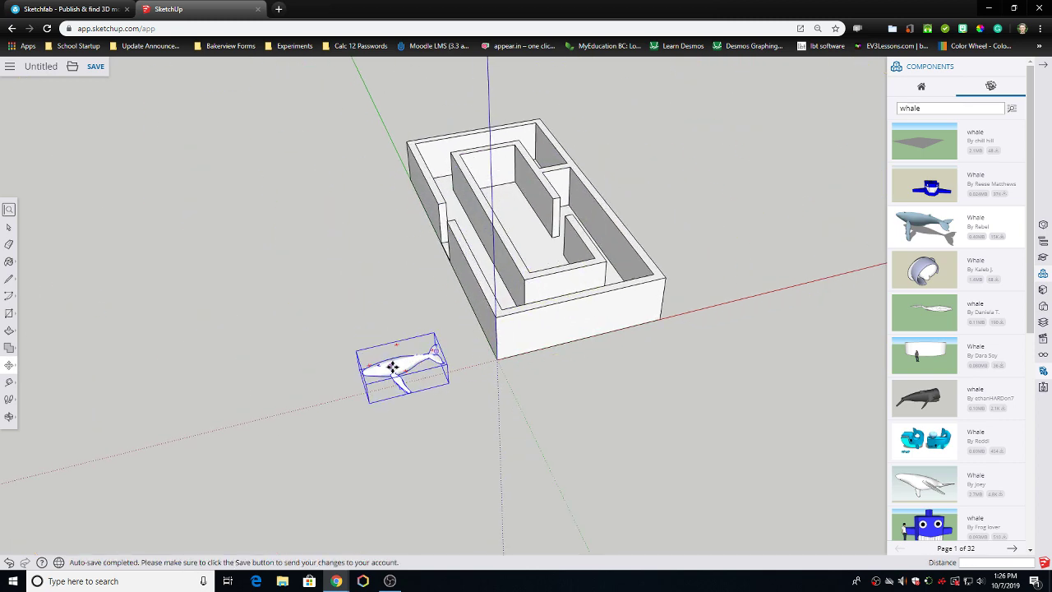
# - Move the whale into a maze corridor and zoom in close to check it
pyautogui.press('m')
pyautogui.click(393, 367)
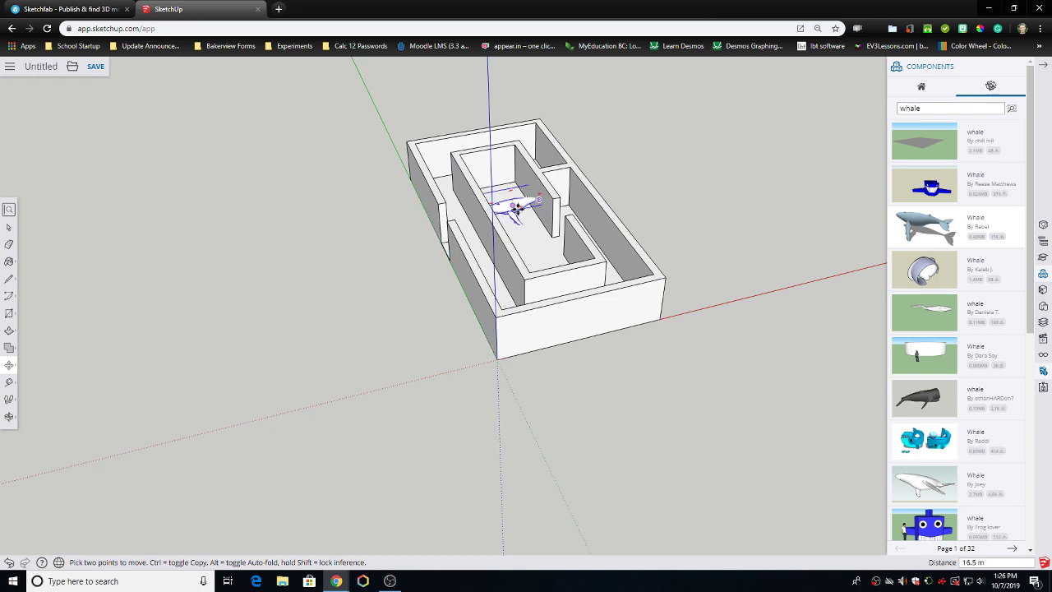
pyautogui.click(527, 201)
pyautogui.press('q')
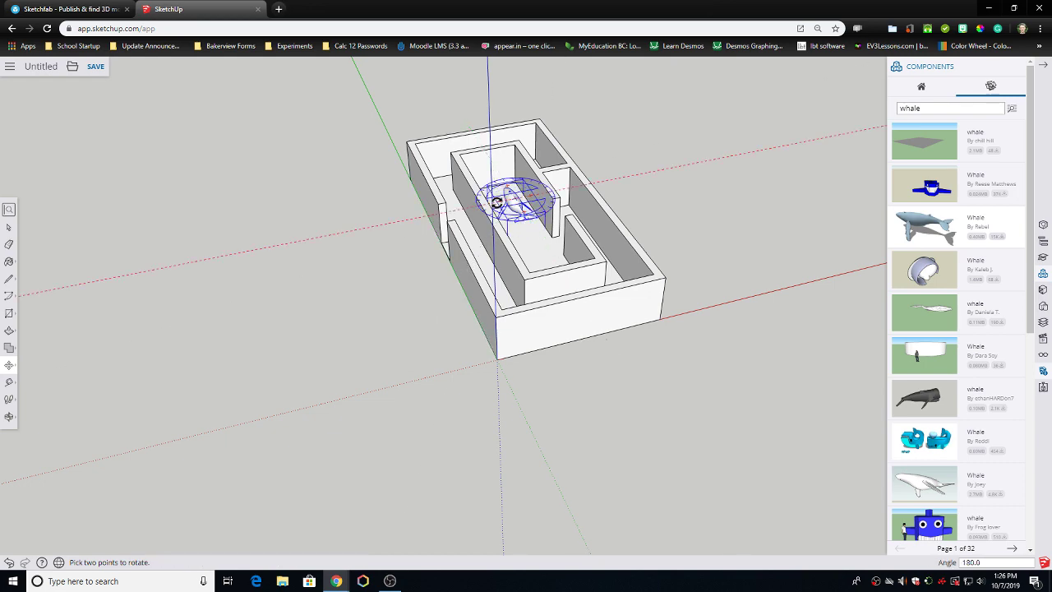
pyautogui.press('m')
pyautogui.scroll(6, 545, 219)
pyautogui.moveTo(575, 239); pyautogui.dragTo(534, 236, button='middle')
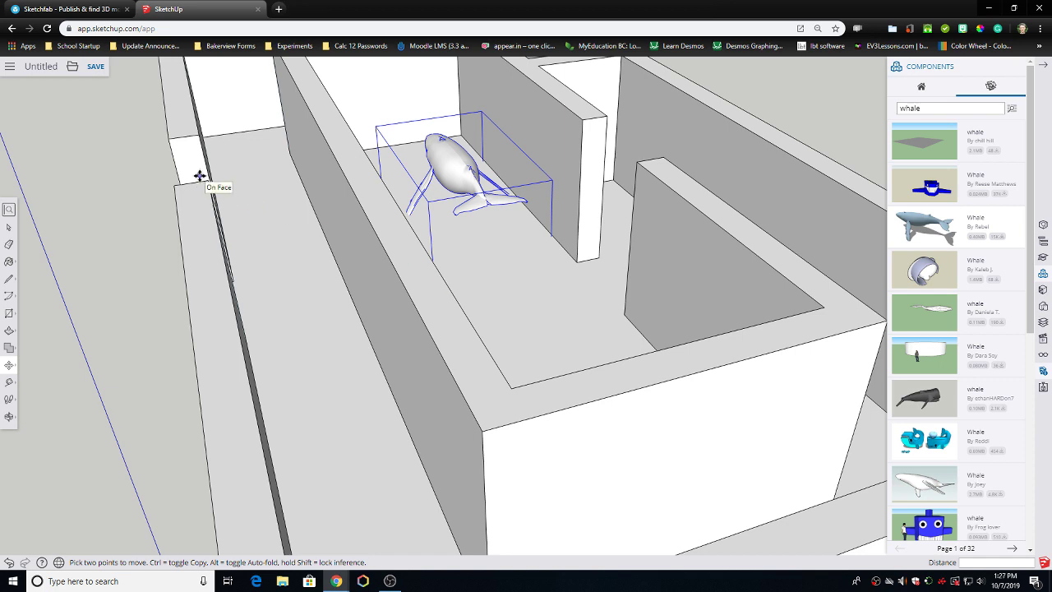
# - Export the model as an STL file to Downloads, named 'test maze' plus a surname
pyautogui.click(45, 69)
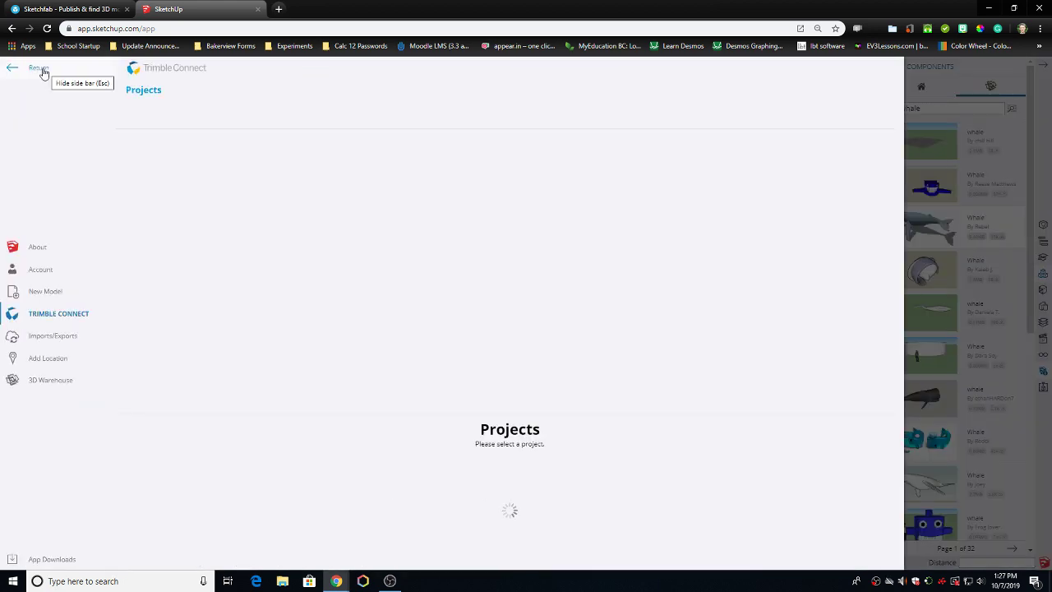
pyautogui.click(17, 69)
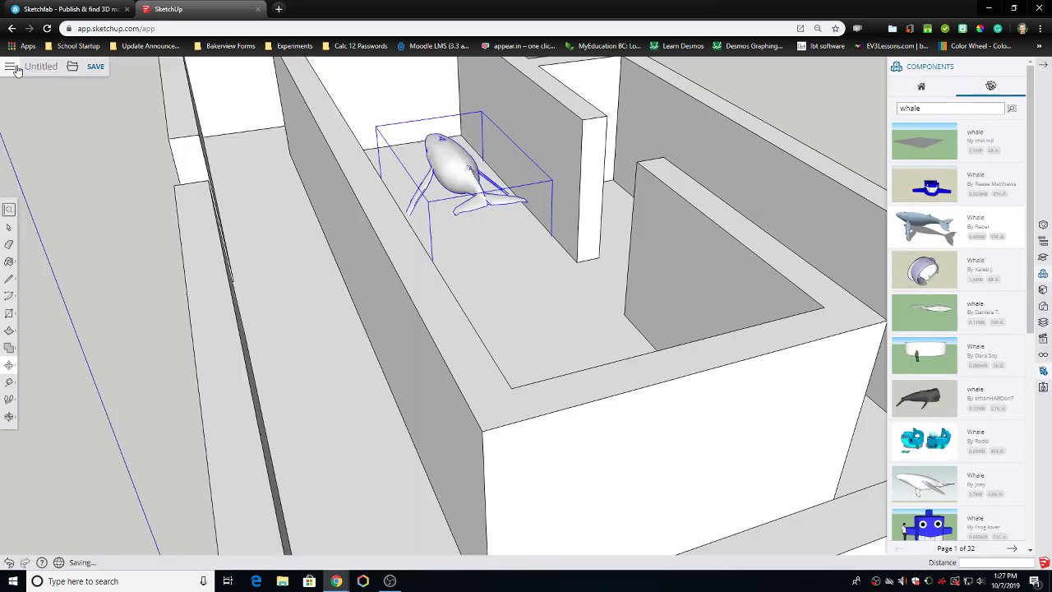
pyautogui.click(72, 66)
pyautogui.moveTo(98, 159)
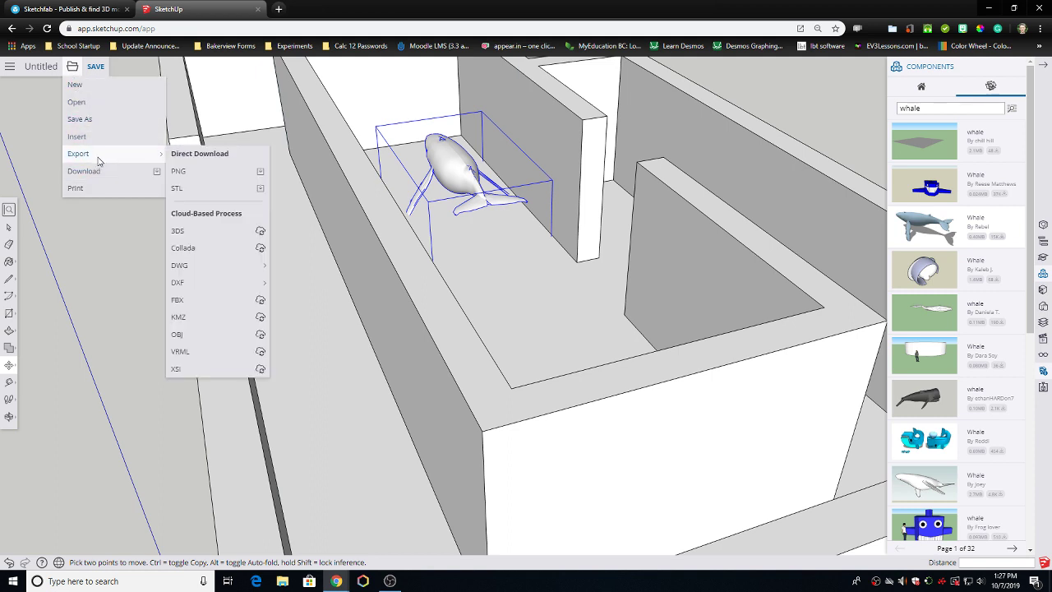
pyautogui.click(199, 191)
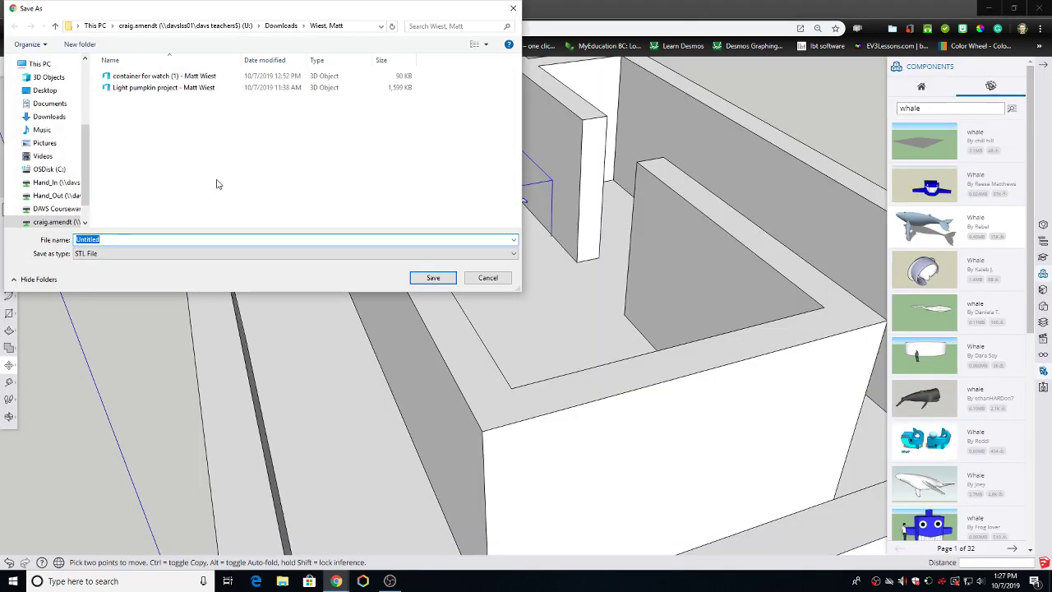
pyautogui.click(282, 26)
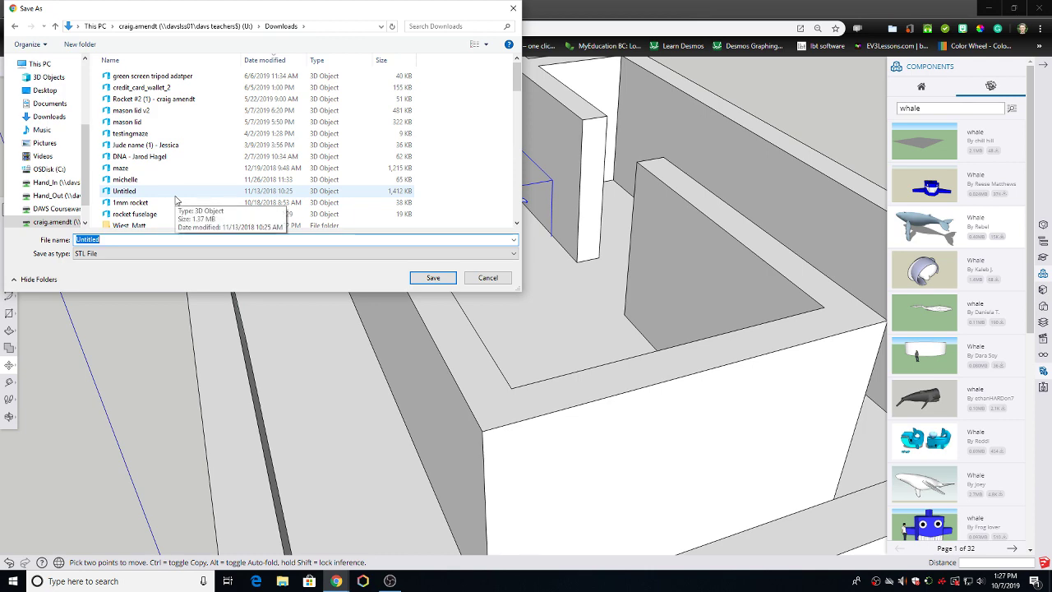
pyautogui.write('test maze amendt')
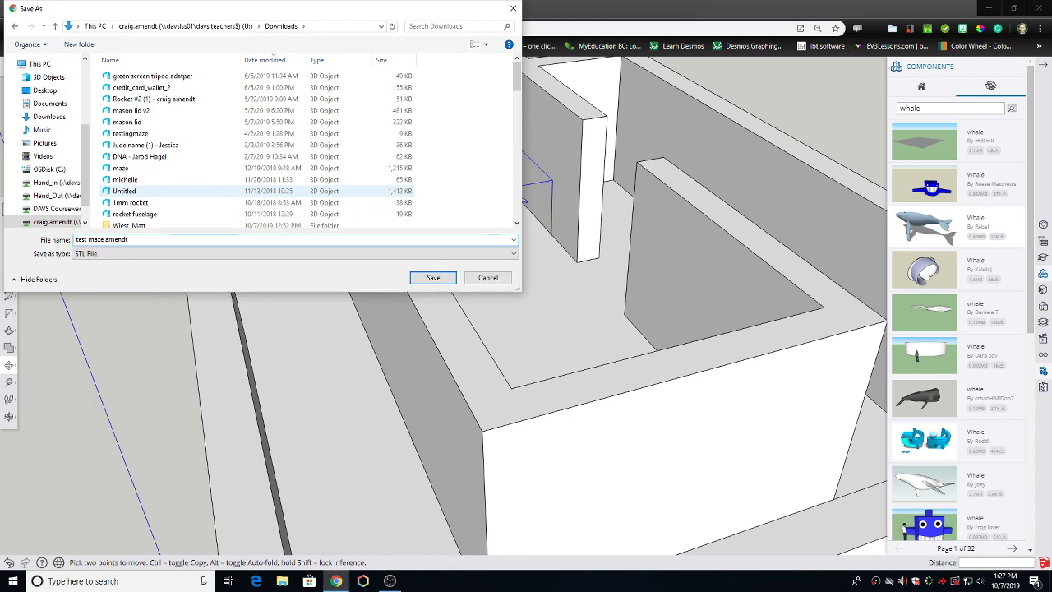
pyautogui.press('Return')
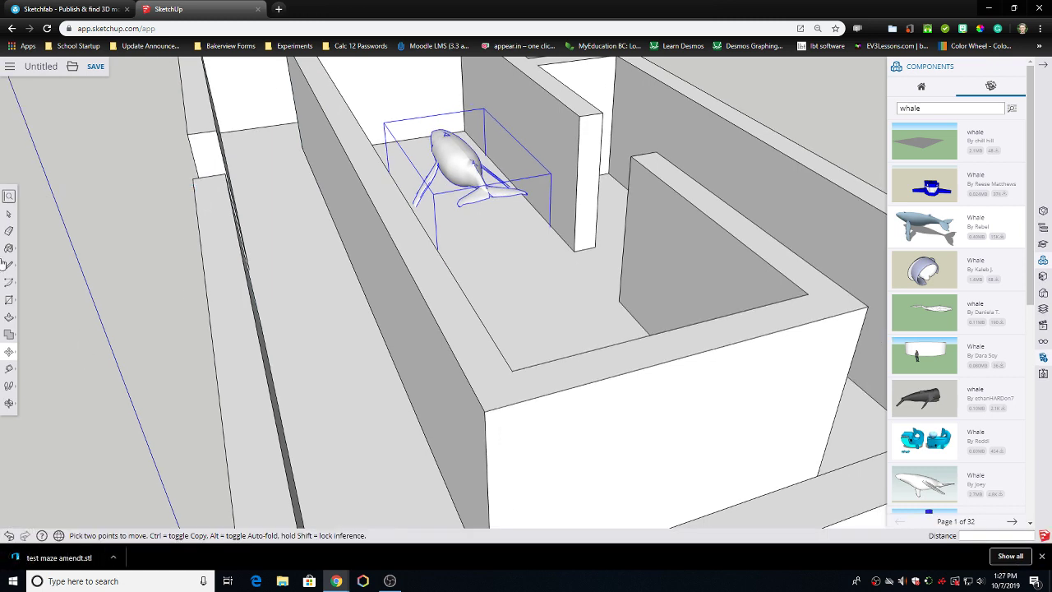
# - Close the old Sketchfab tab and load sketchfab.com in a new tab
pyautogui.click(126, 9)
pyautogui.click(148, 9)
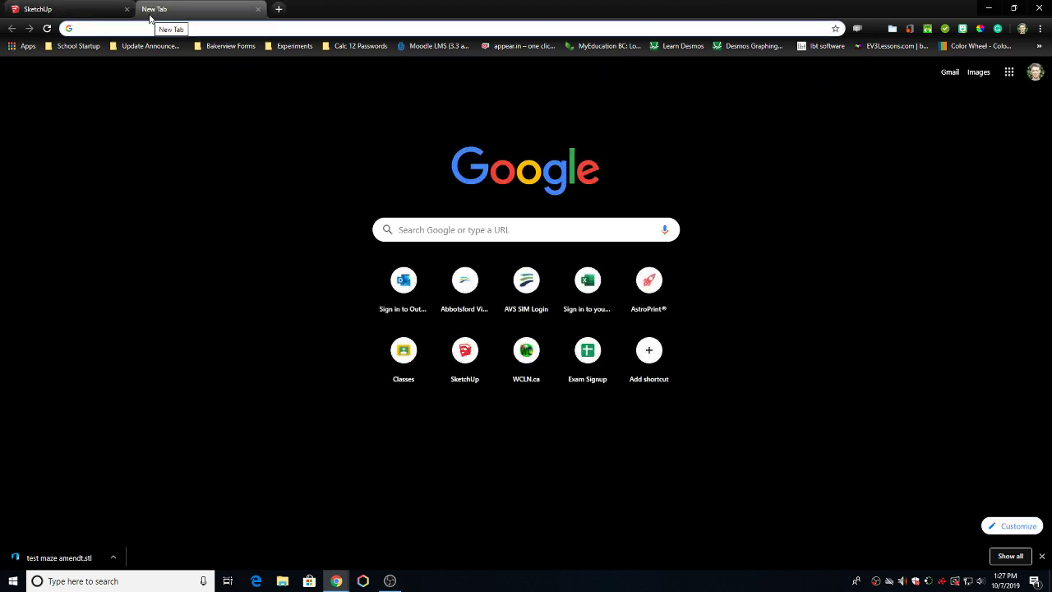
pyautogui.write('sketchfab.com')
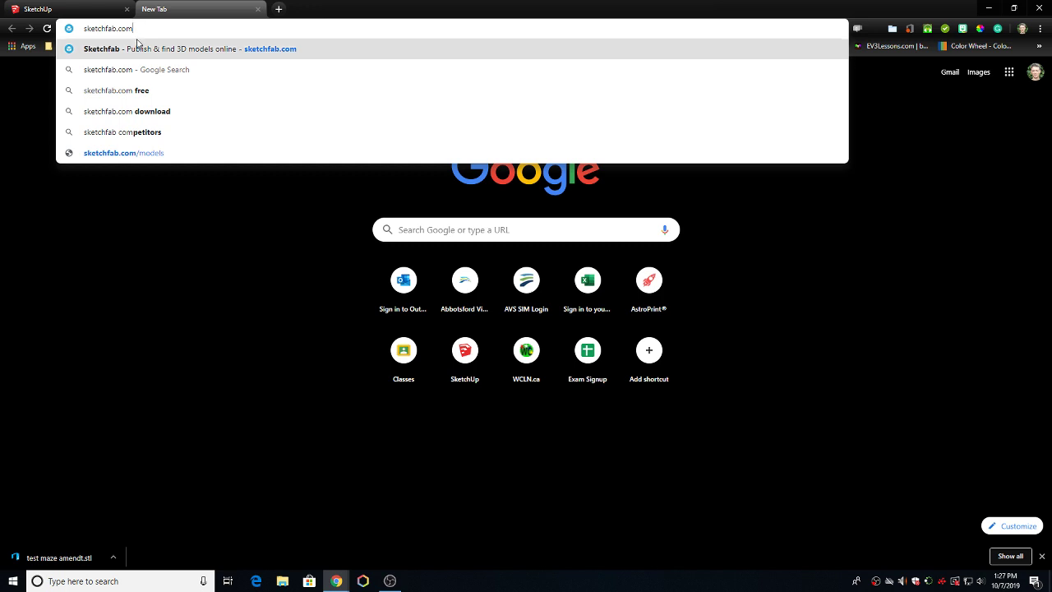
pyautogui.click(137, 41)
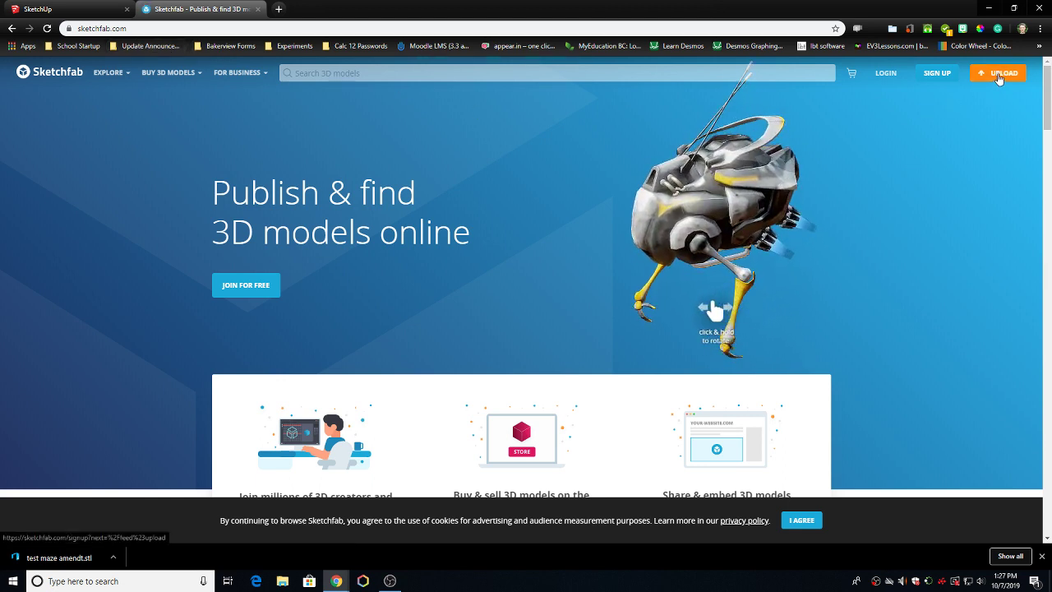
# - Start an upload on Sketchfab and sign up using a Google account
pyautogui.click(945, 75)
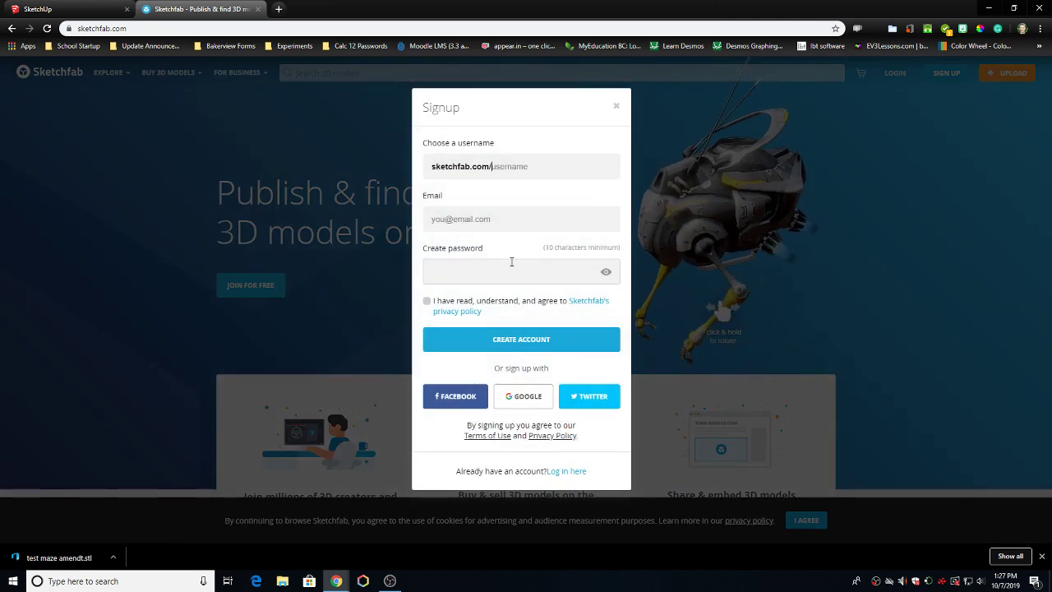
pyautogui.click(525, 398)
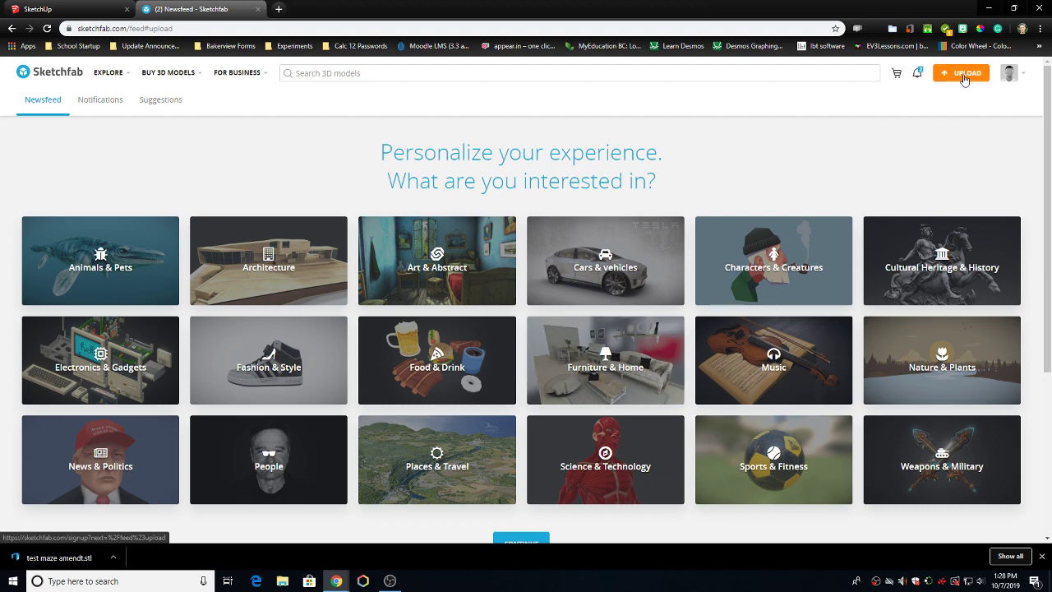
# - Upload the exported test maze STL by dragging it from the download bar into the upload dialog
pyautogui.click(963, 74)
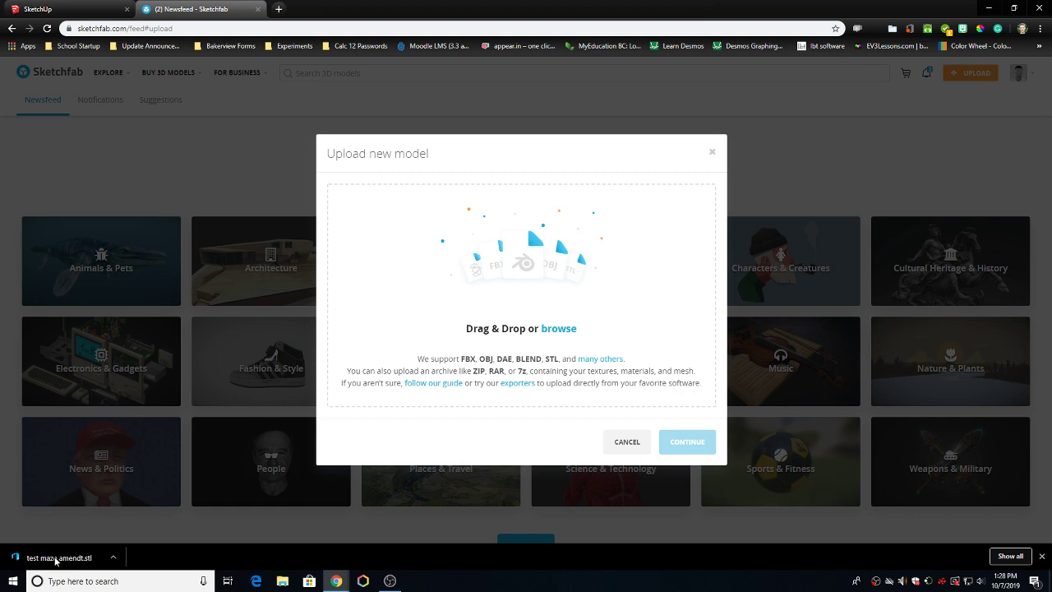
pyautogui.moveTo(55, 560); pyautogui.dragTo(440, 364)
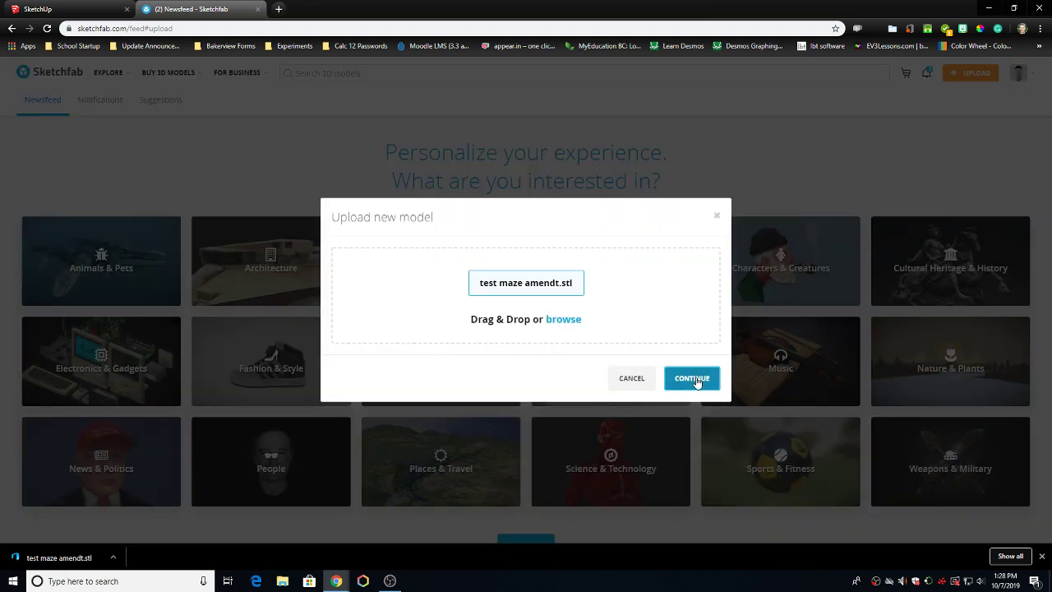
pyautogui.click(693, 379)
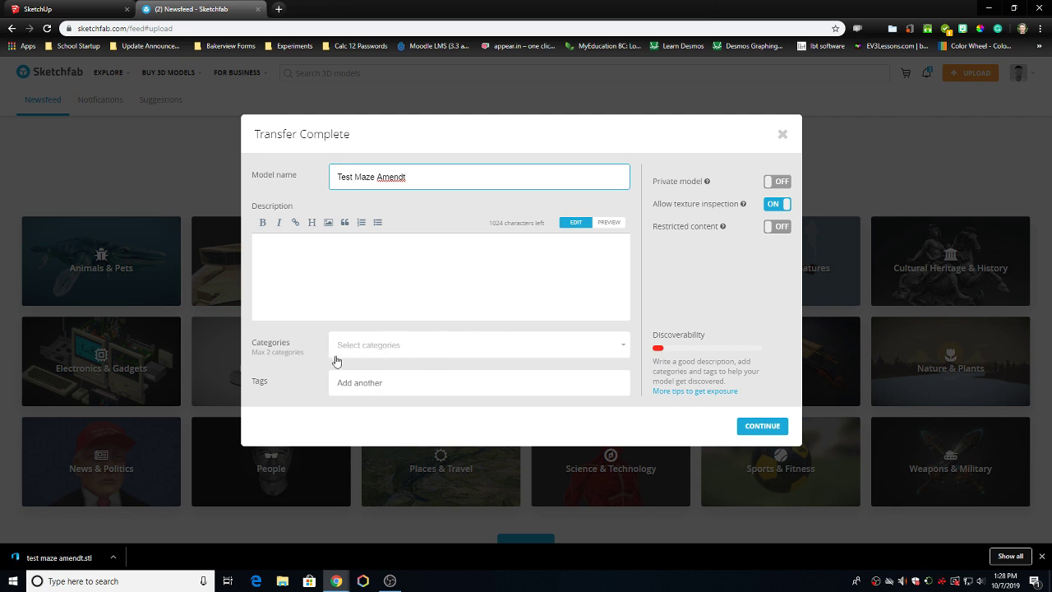
# - Continue past Transfer Complete, set the model's downloads to Free, and save the change
pyautogui.click(760, 428)
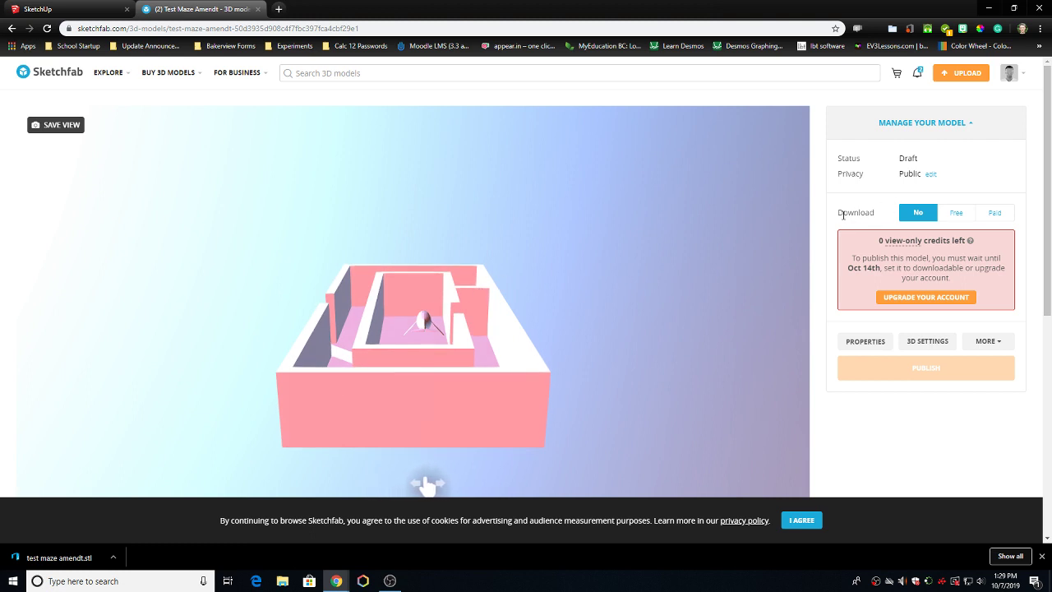
pyautogui.click(963, 214)
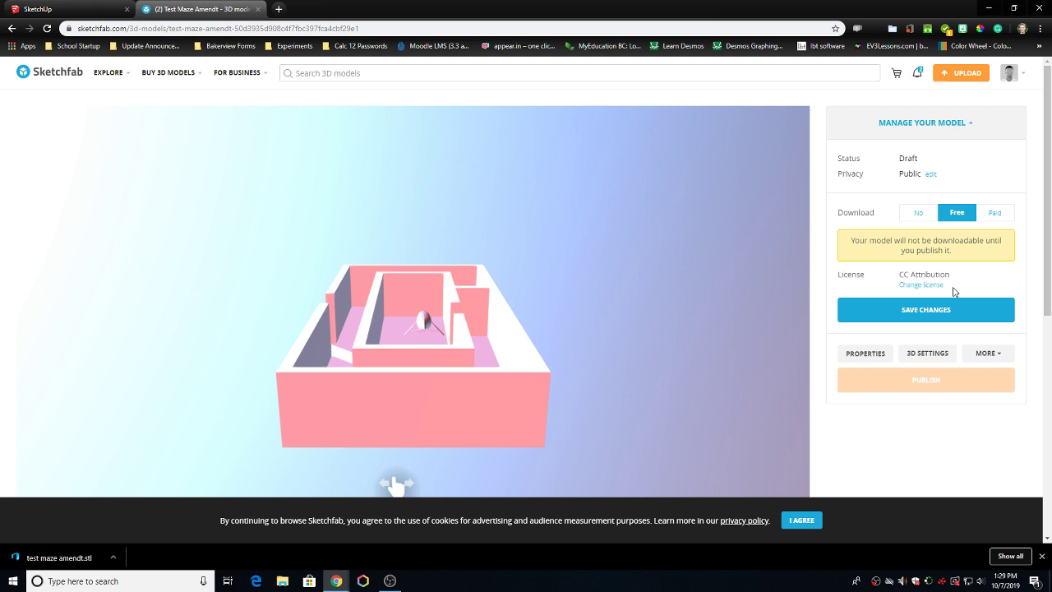
pyautogui.click(919, 315)
pyautogui.scroll(-1, 906, 340)
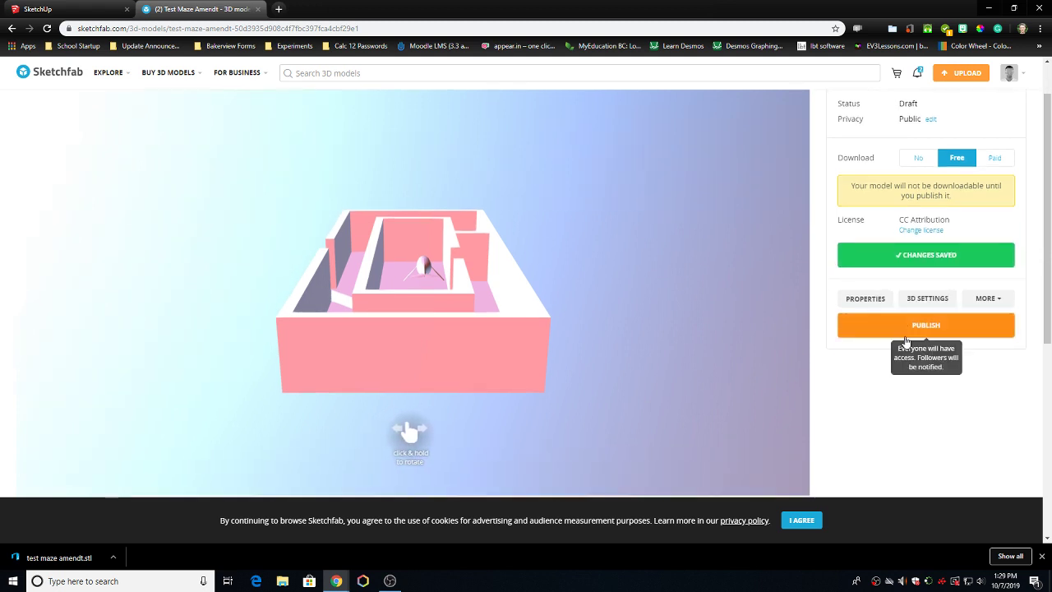
# - In 3D Settings' Virtual Reality tab, set world scale to 1 unit = 1 meter, then return to SketchUp
pyautogui.click(936, 305)
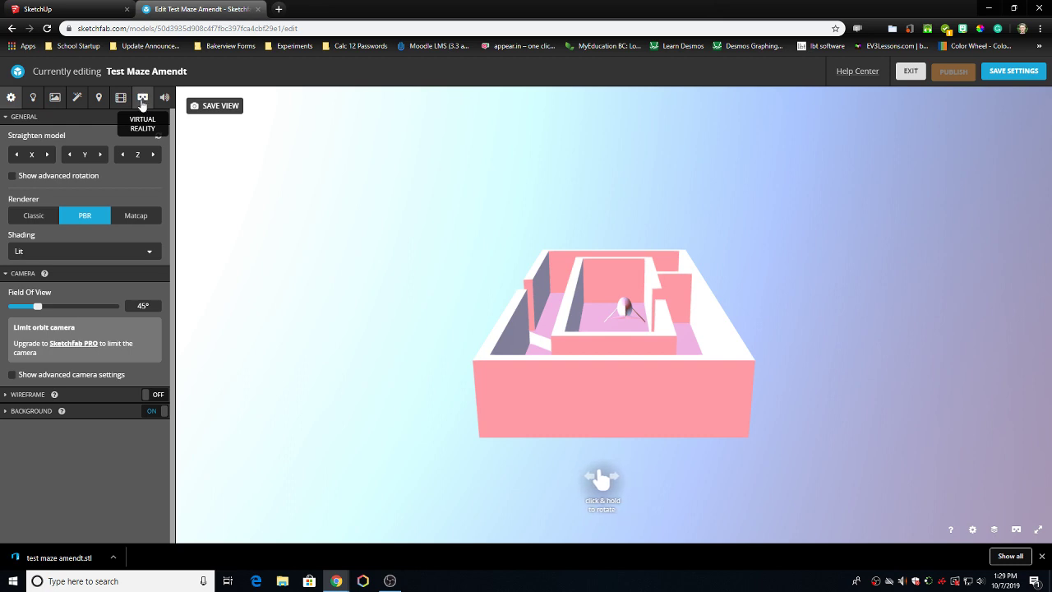
pyautogui.click(142, 99)
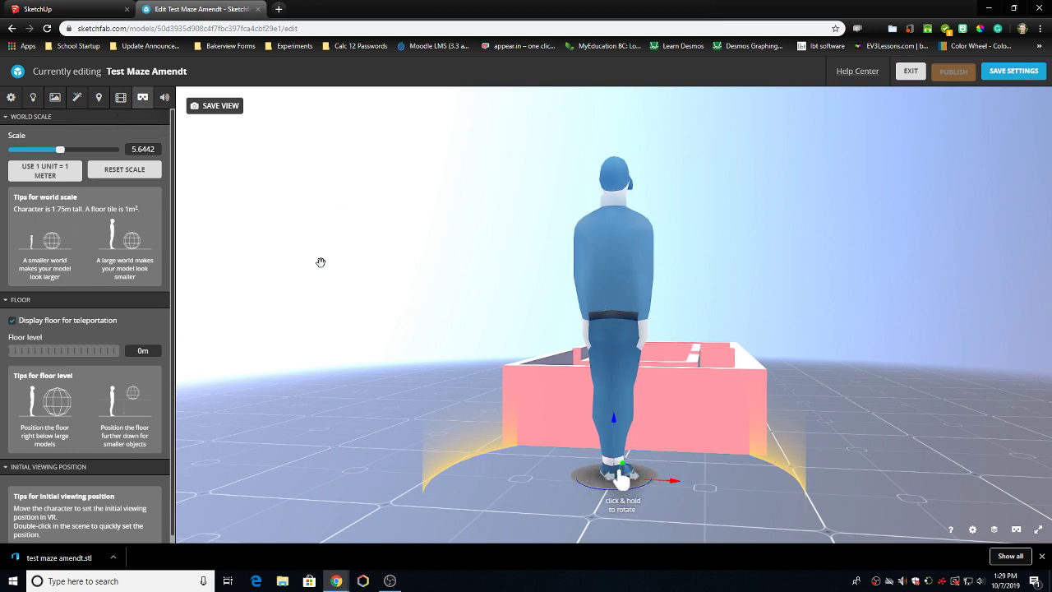
pyautogui.click(46, 175)
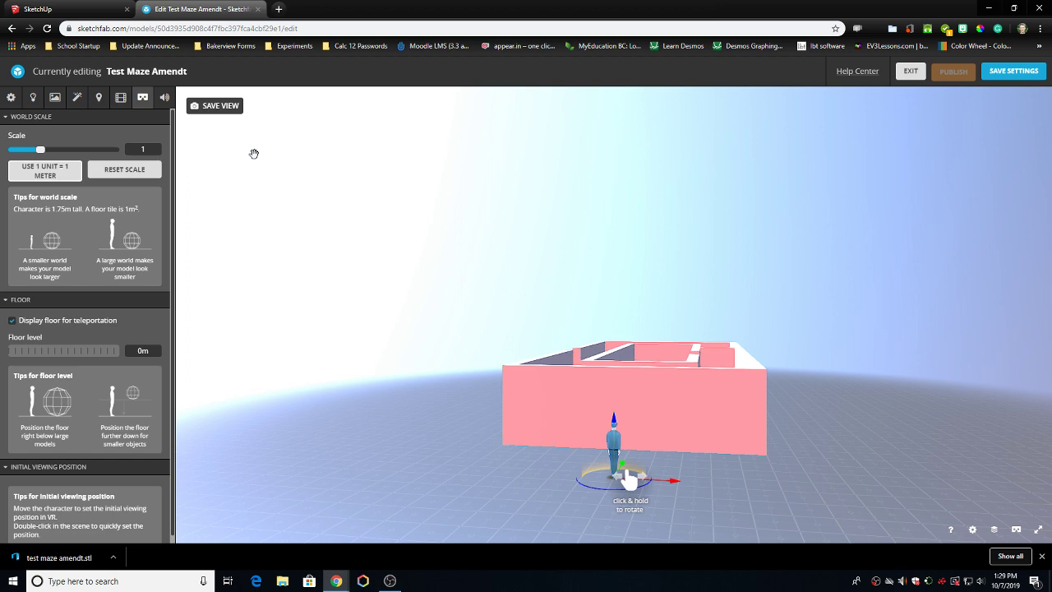
pyautogui.click(69, 10)
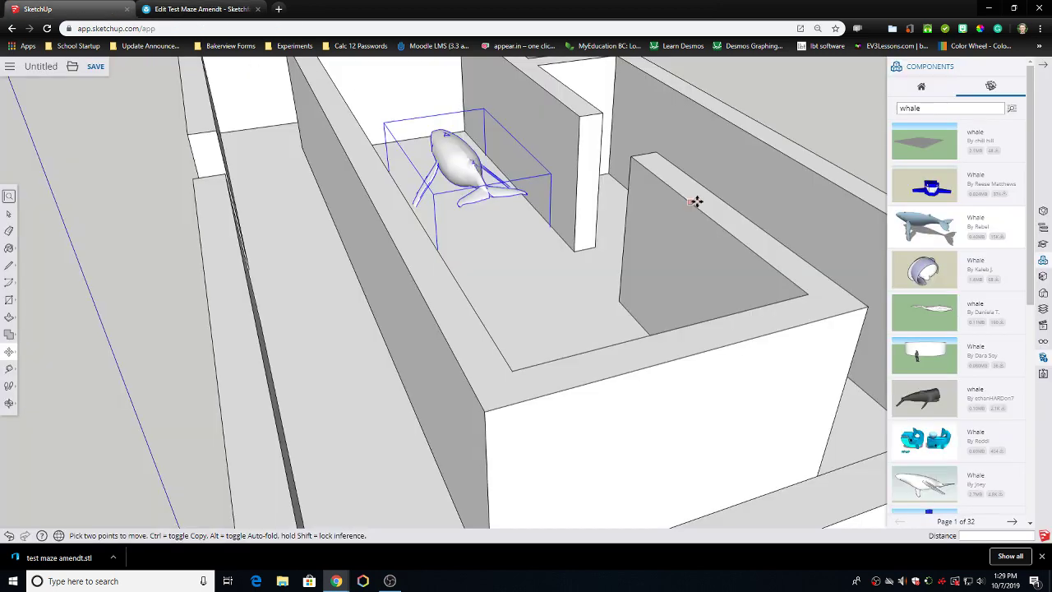
# - Confirm metre length units in Model Info, then go back to the Sketchfab editor
pyautogui.click(1042, 359)
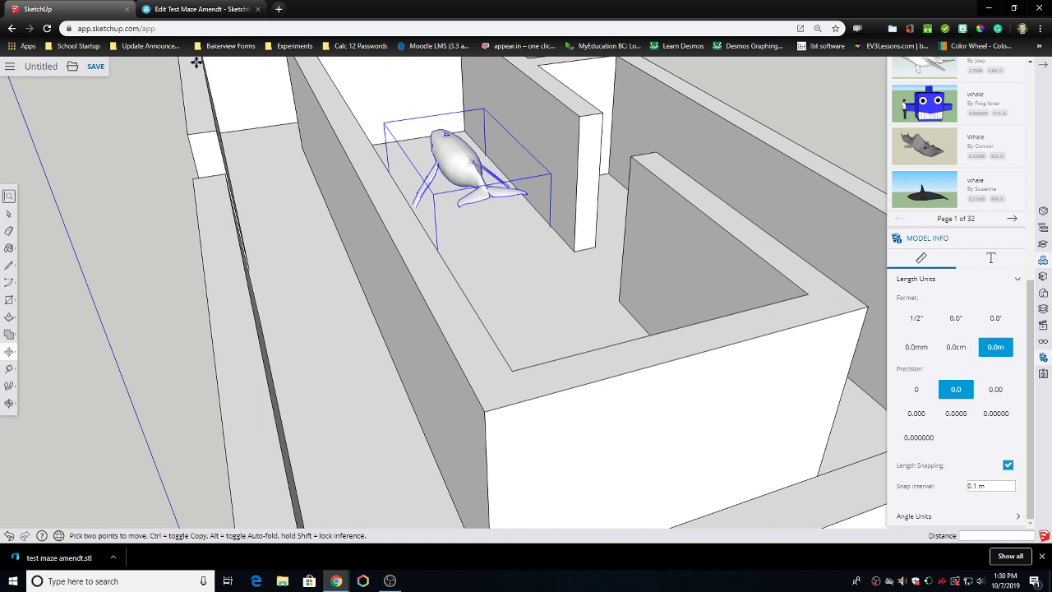
pyautogui.click(185, 9)
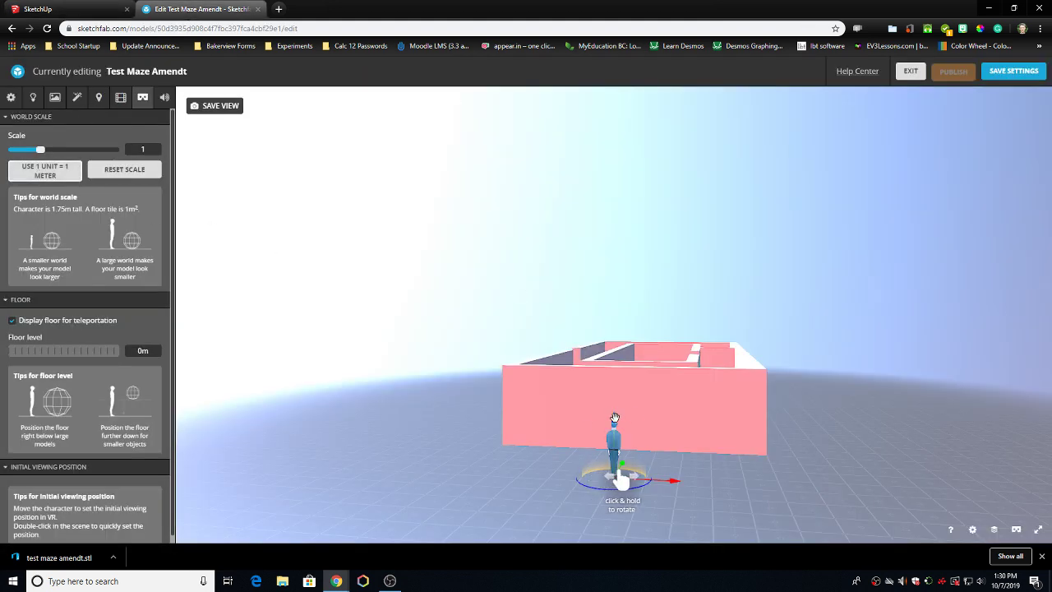
# - Drag the VR starting character inside the maze by its front entrance, keeping world scale 1
pyautogui.moveTo(434, 448); pyautogui.dragTo(532, 461)
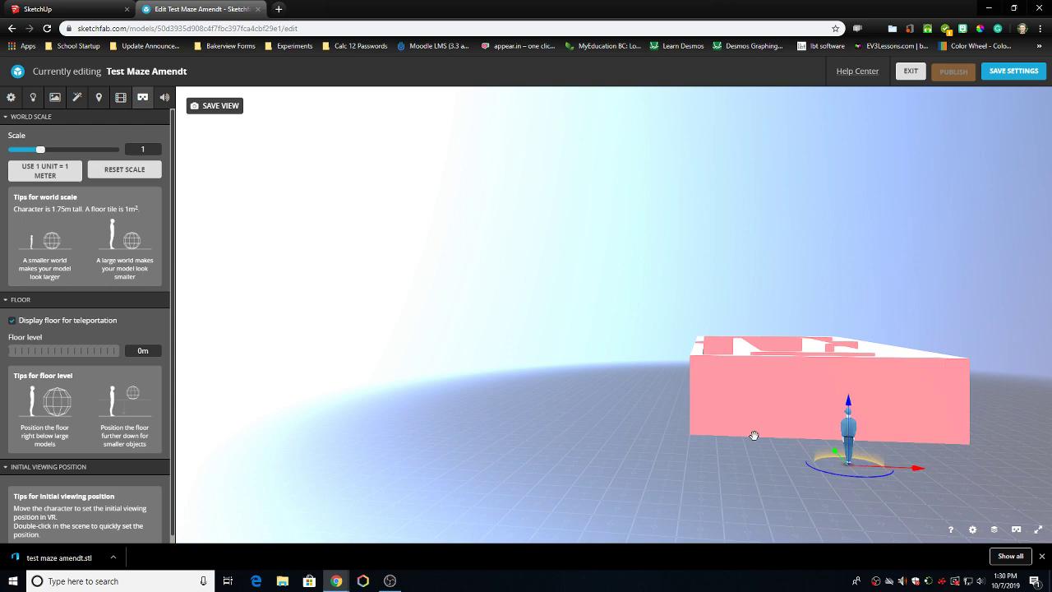
pyautogui.moveTo(919, 471); pyautogui.dragTo(762, 469)
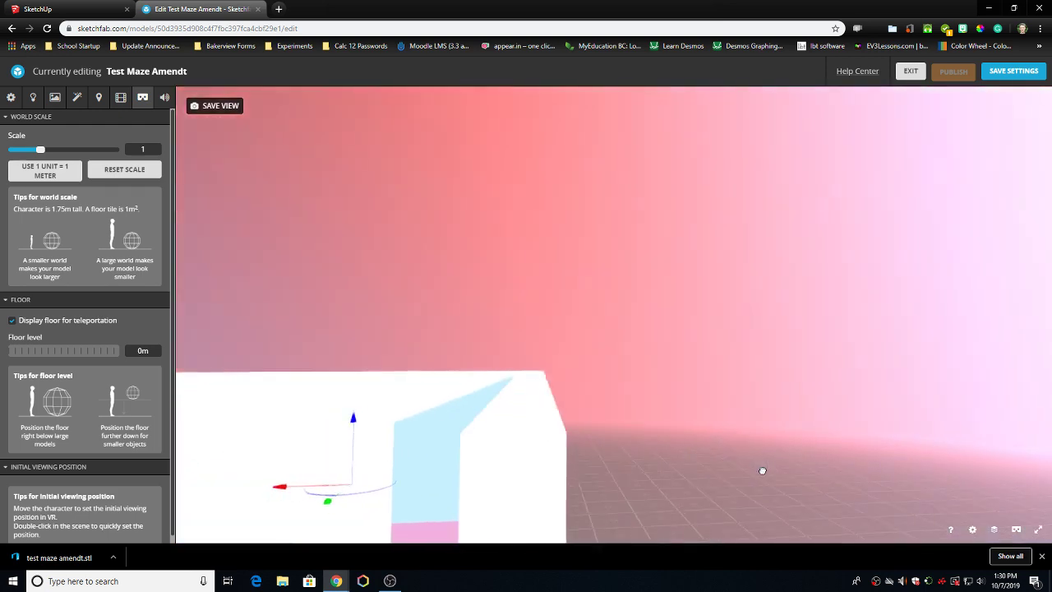
pyautogui.moveTo(815, 441); pyautogui.dragTo(577, 432)
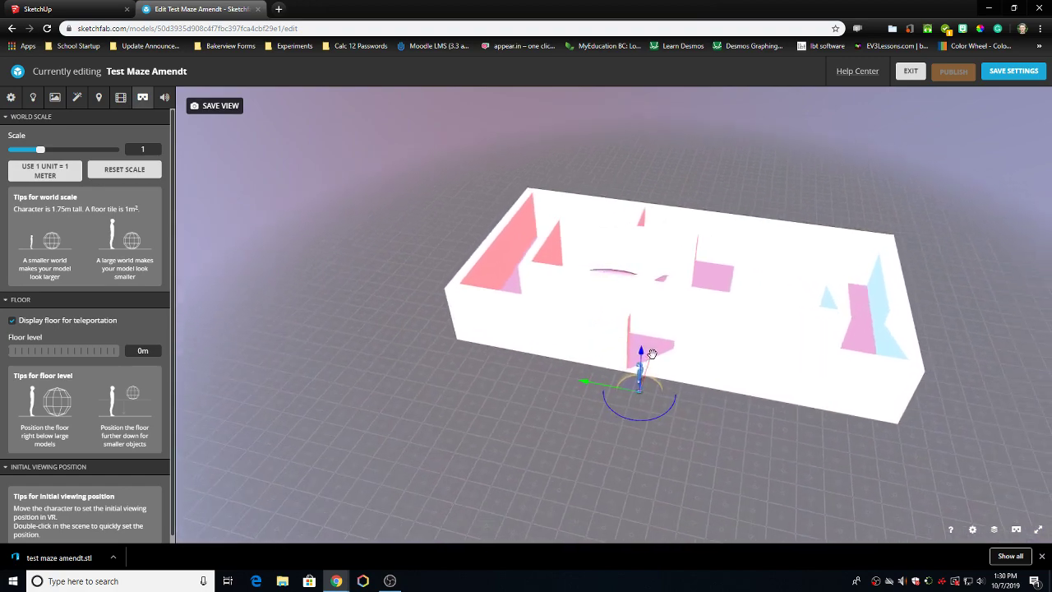
pyautogui.moveTo(663, 321); pyautogui.dragTo(617, 398)
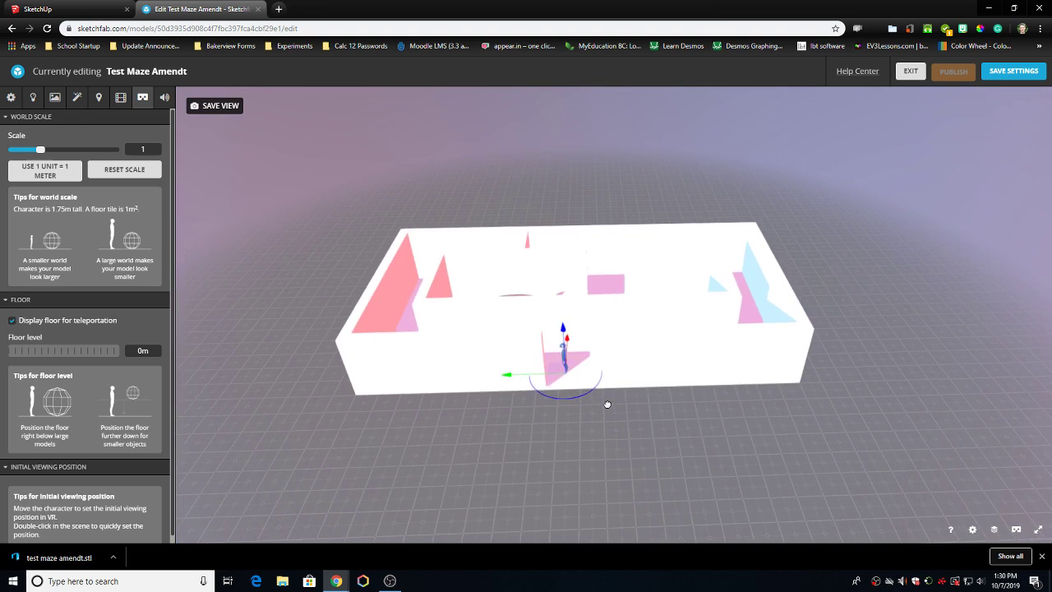
pyautogui.scroll(3, 538, 397)
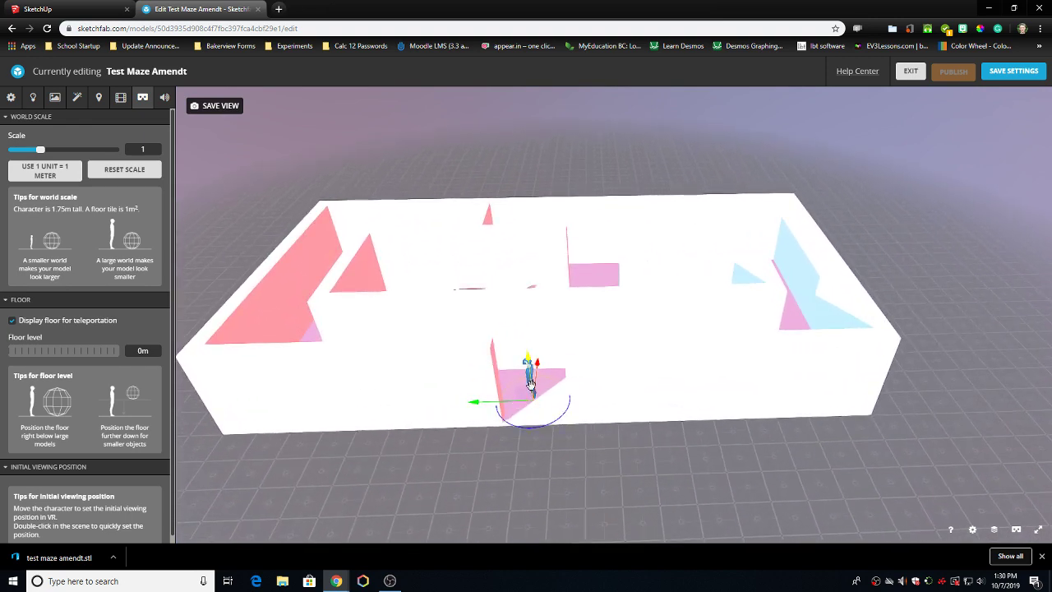
pyautogui.moveTo(502, 439); pyautogui.dragTo(570, 431)
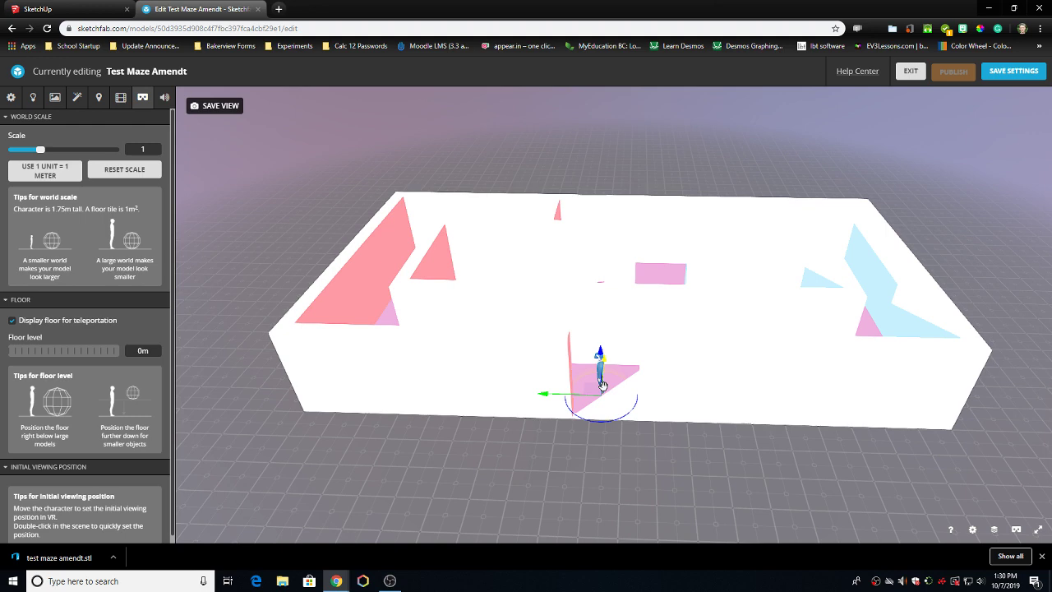
# - Save the VR scale and start-position settings, then publish the maze model
pyautogui.click(1018, 71)
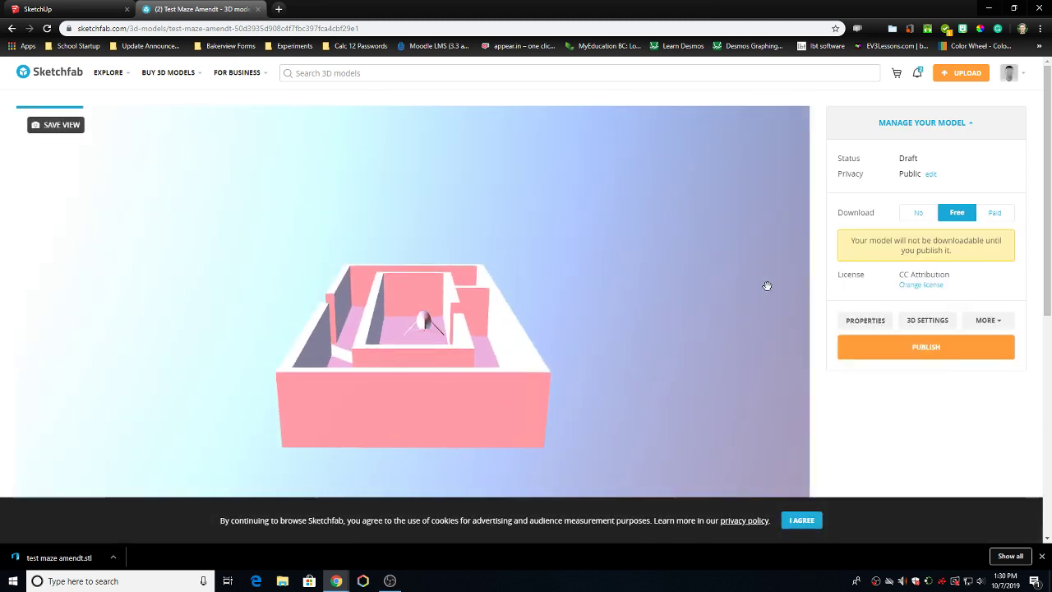
pyautogui.click(929, 350)
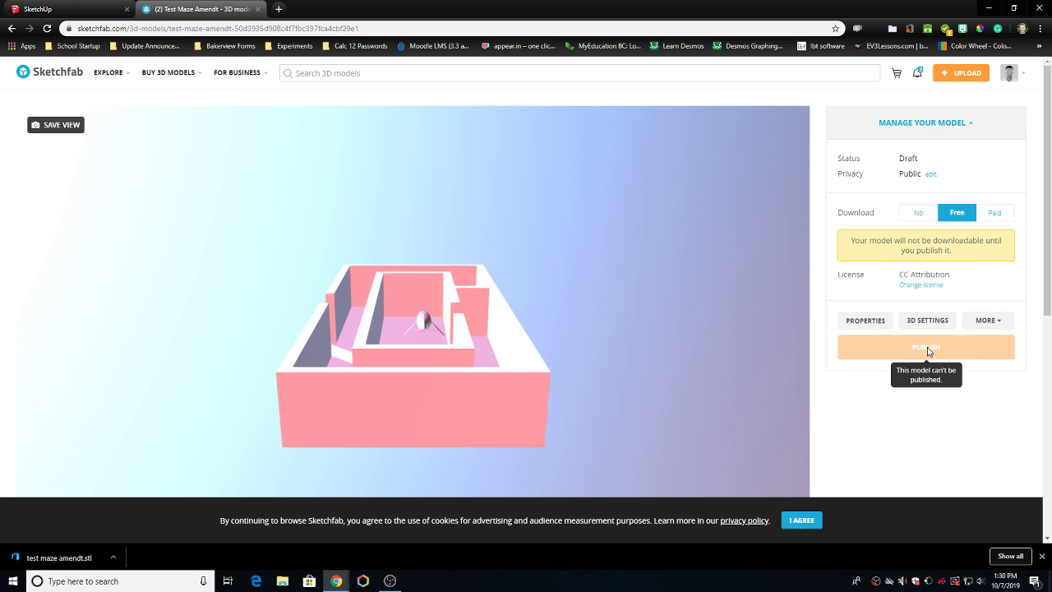